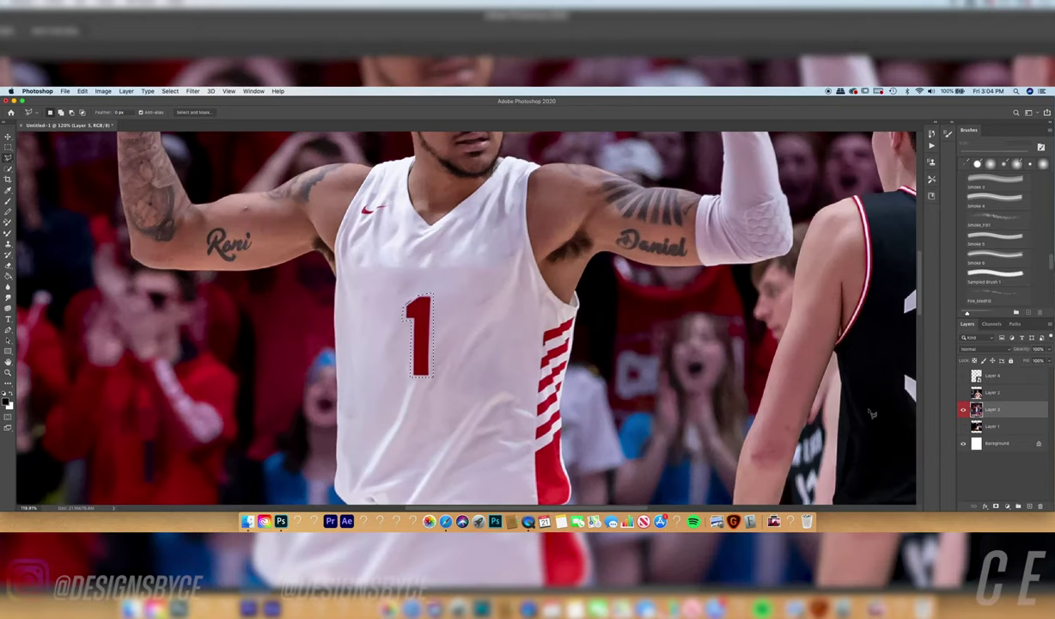
- Load the outline around the old number 1 as a selection on the jersey photo layer
left_click(416, 293)
left_click(1027, 430)
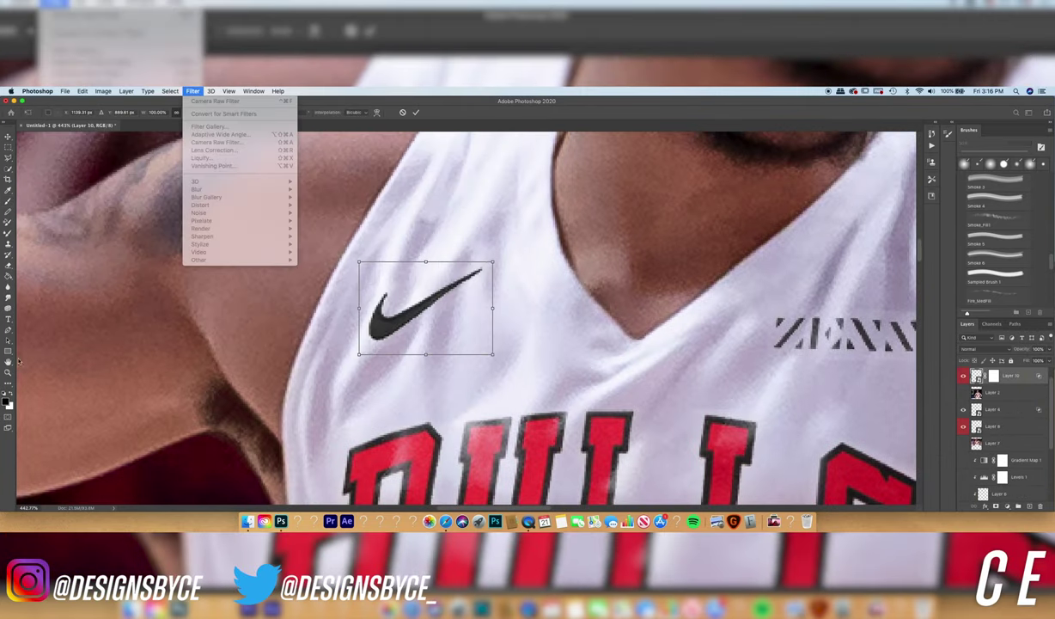
- Reshape the swoosh in Liquify, then begin tracing the reference collar outline with the Pen
key("ctrl+shift+x")
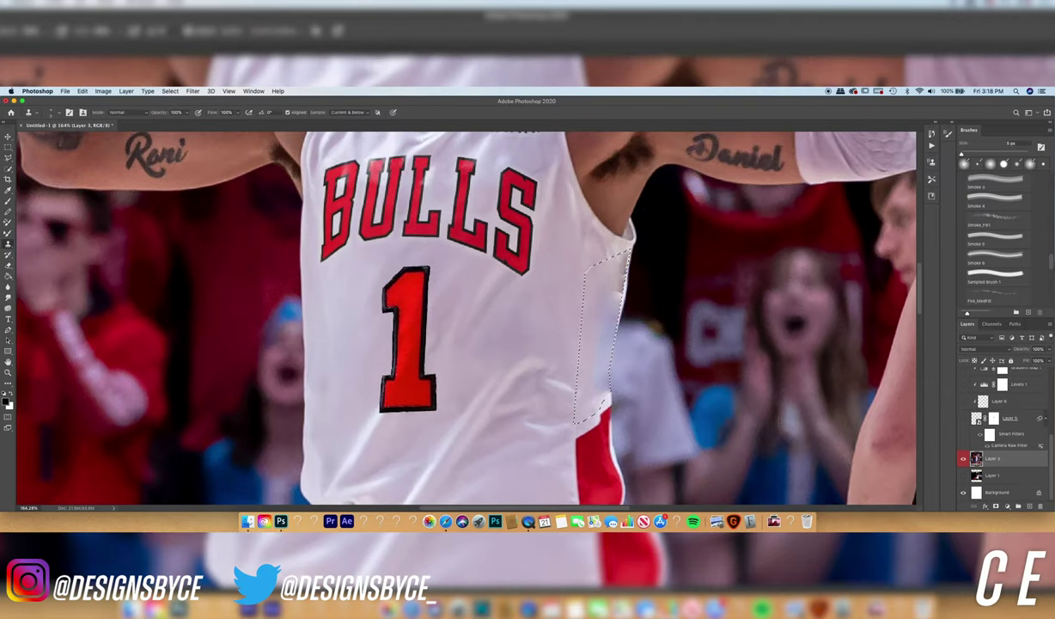
key("super+0")
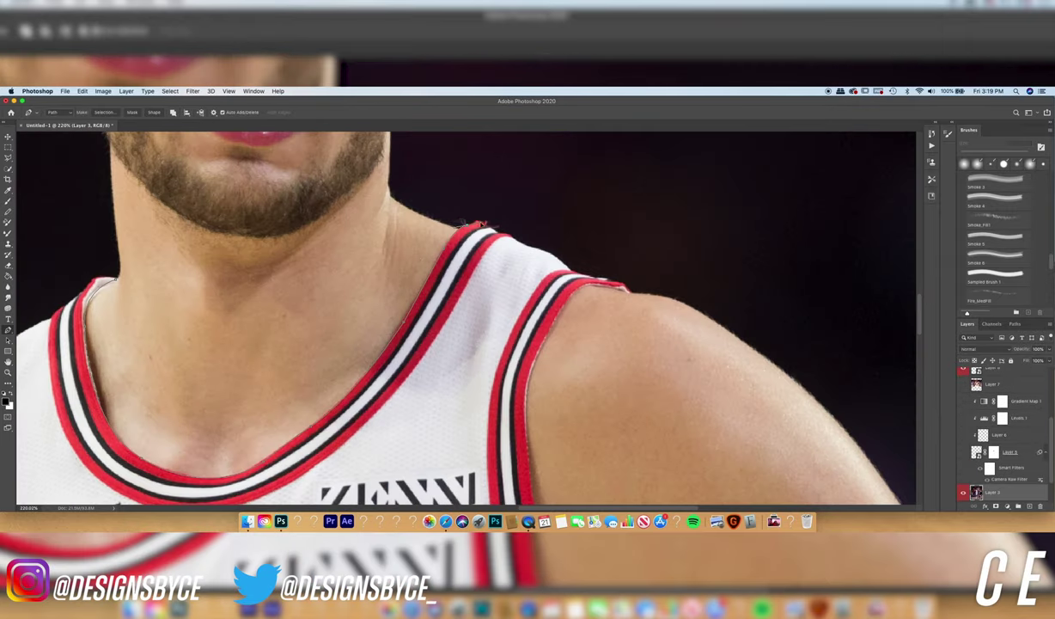
left_click(311, 502)
scroll(202, 381, "down", 5)
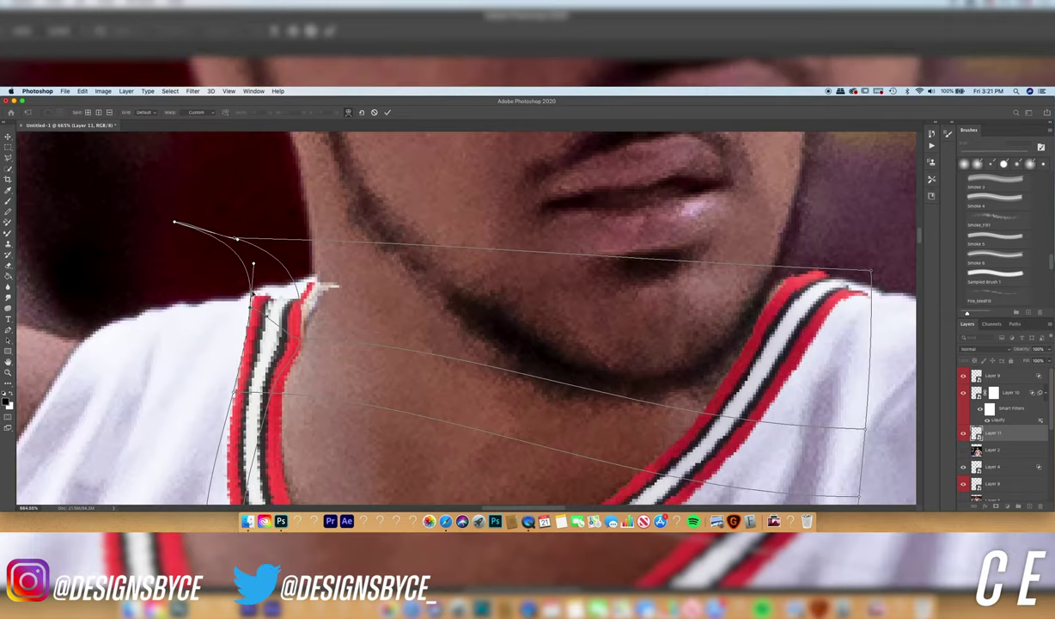
- Bend the collar piece to follow the neckline using Warp on its pixels
left_click_drag(306, 284, 281, 309)
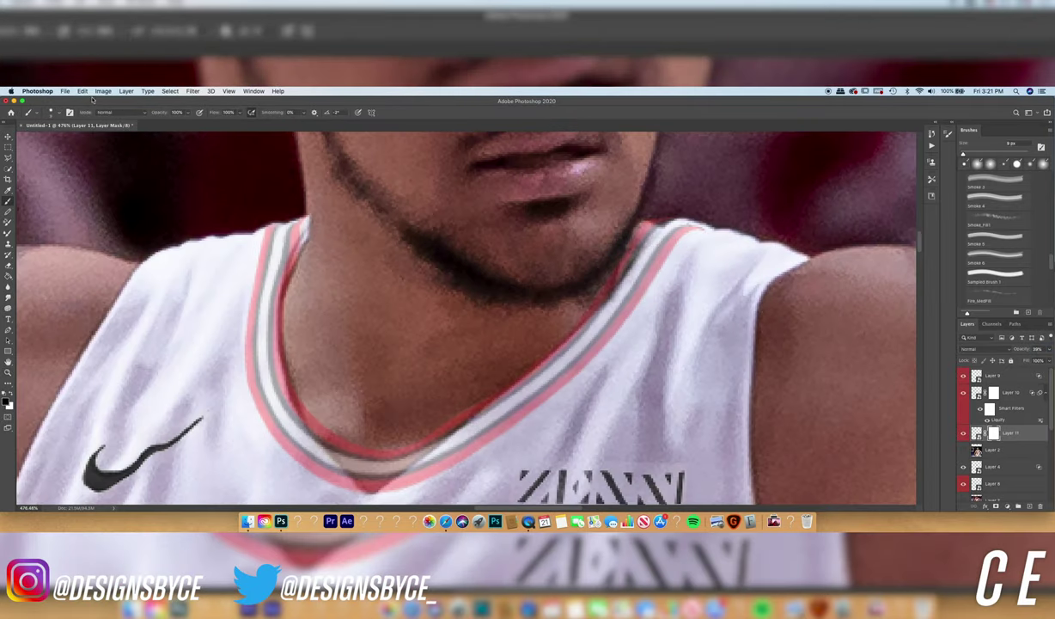
left_click(993, 432, "shift")
right_click(993, 432)
left_click(945, 226)
- Apply an Edit > Transform command to the pasted piece and review the shorts reference photos
left_click(83, 91)
left_click(223, 338)
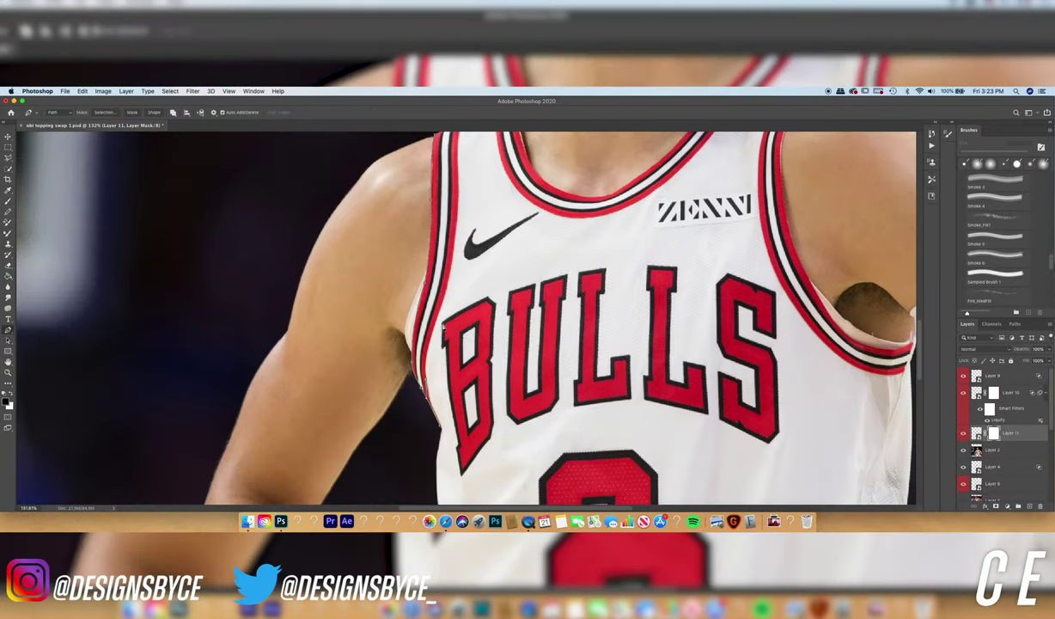
scroll(457, 229, "up", 5)
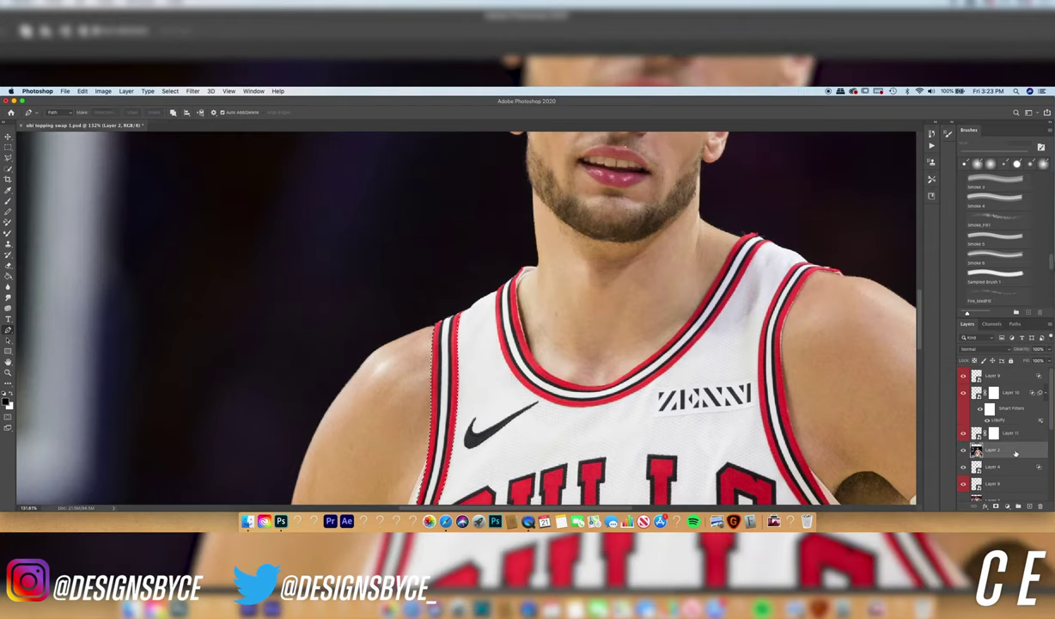
scroll(475, 386, "down", 2)
scroll(601, 344, "down", 4)
scroll(515, 275, "up", 3)
scroll(473, 258, "up", 3)
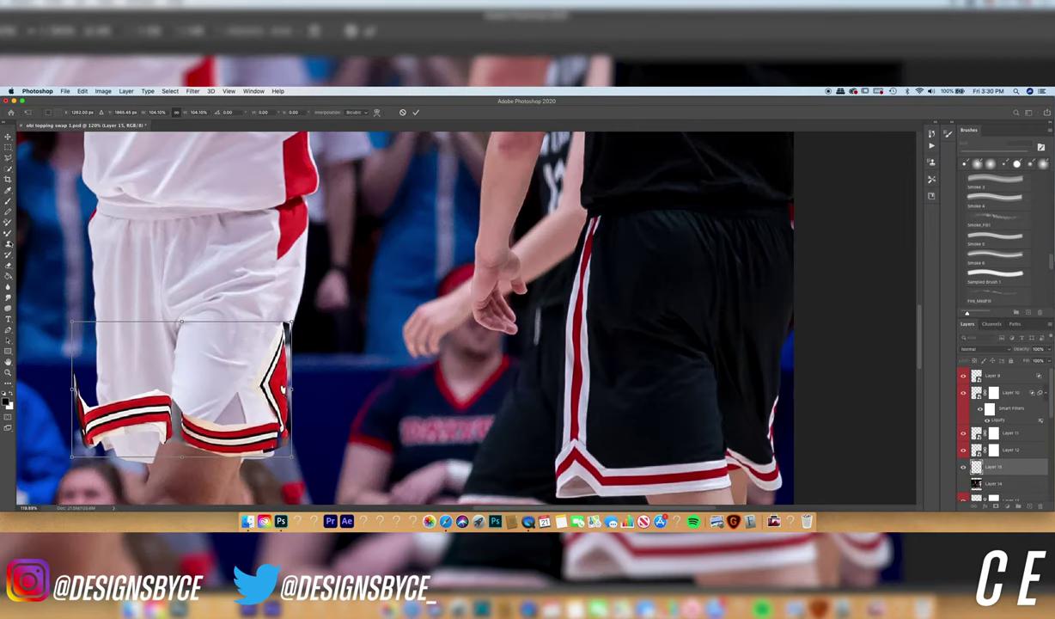
- Commit the striped hem placement on the shorts and erase its excess
key("Return")
key("e")
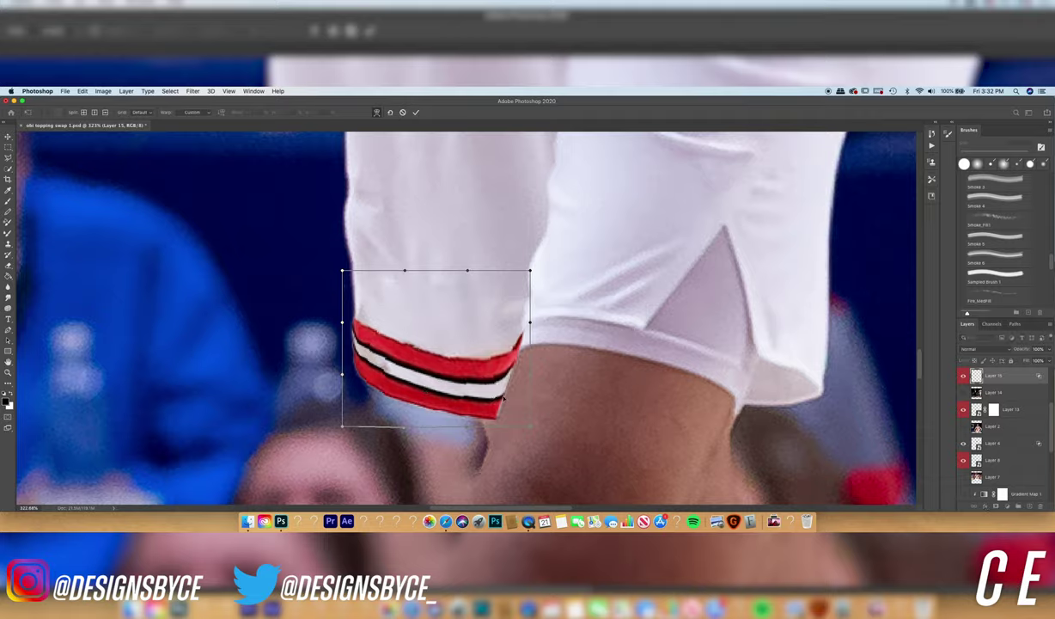
scroll(569, 309, "down", 5)
scroll(568, 309, "down", 5)
scroll(569, 309, "down", 5)
- Search Safari images for 'bulls white jersye', then 'zach lavine', and open a result
type("bulls white jersye")
key("Return")
scroll(549, 235, "down", 5)
scroll(548, 234, "down", 3)
type("zach lavine")
key("Return")
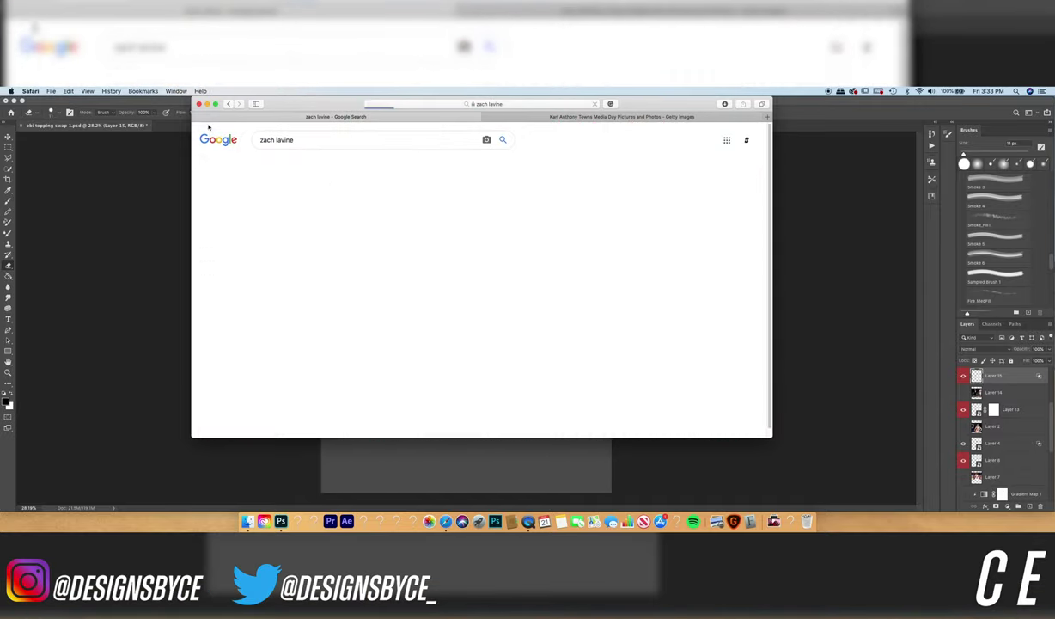
scroll(550, 258, "down", 5)
scroll(550, 258, "down", 3)
left_click(358, 366)
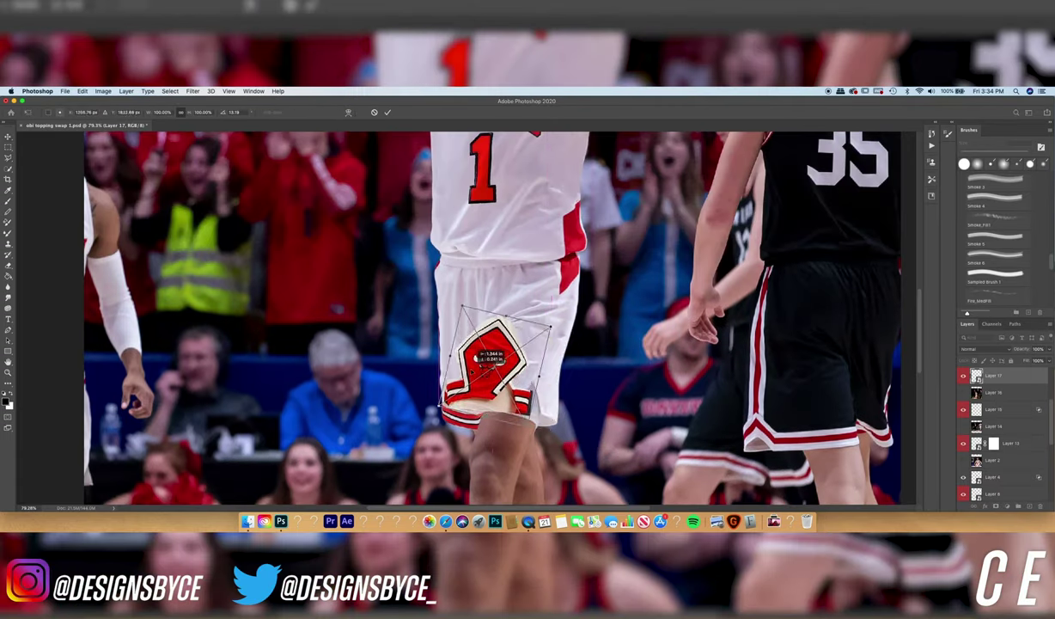
- Flip the Bulls logo horizontally, move it onto the shorts' side, and warp it to the edge
left_click(83, 91)
left_click(241, 402)
left_click_drag(494, 361, 593, 379)
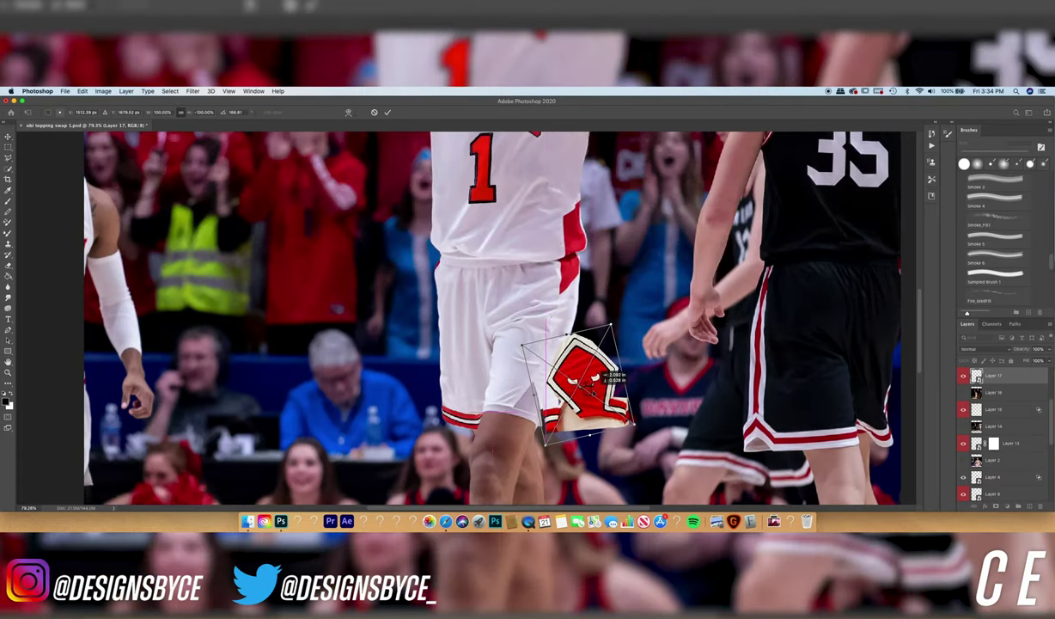
left_click(82, 91)
left_click(232, 352)
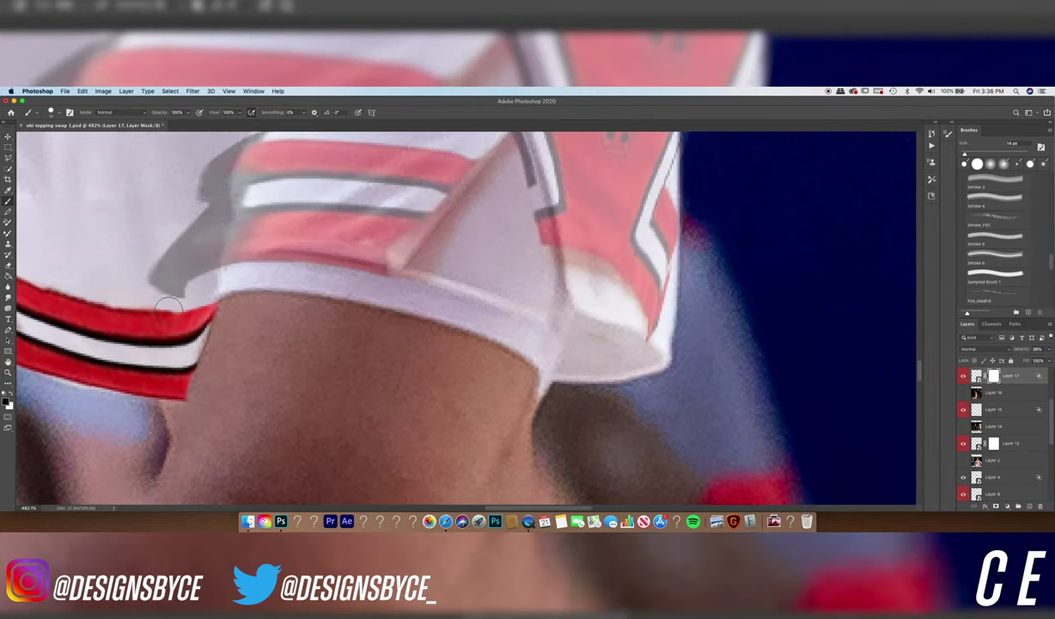
scroll(169, 306, "up", 3)
key("bracketright")
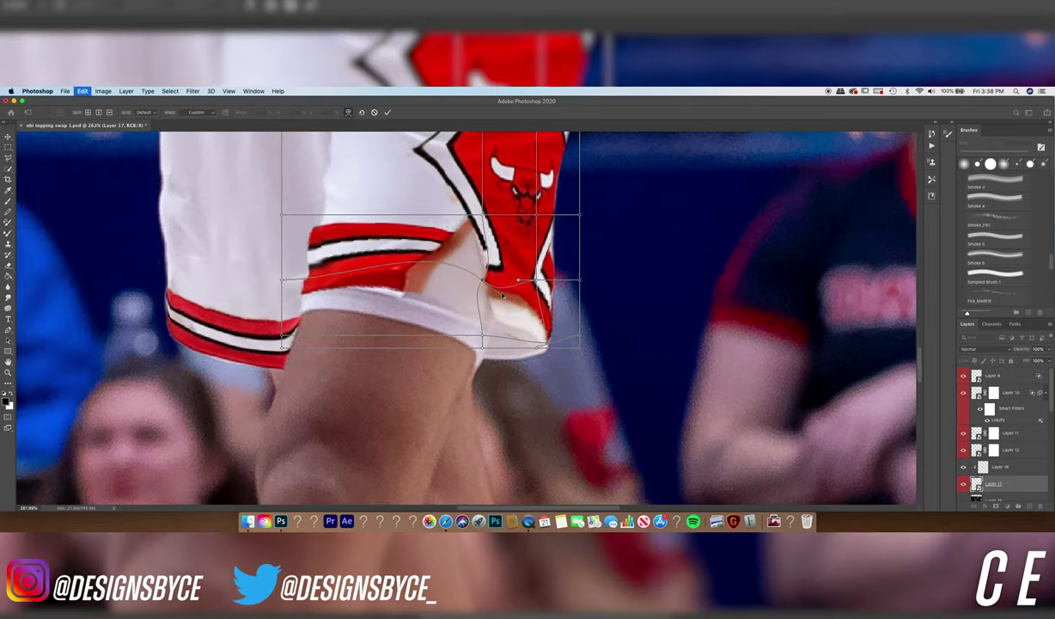
left_click_drag(537, 284, 530, 298)
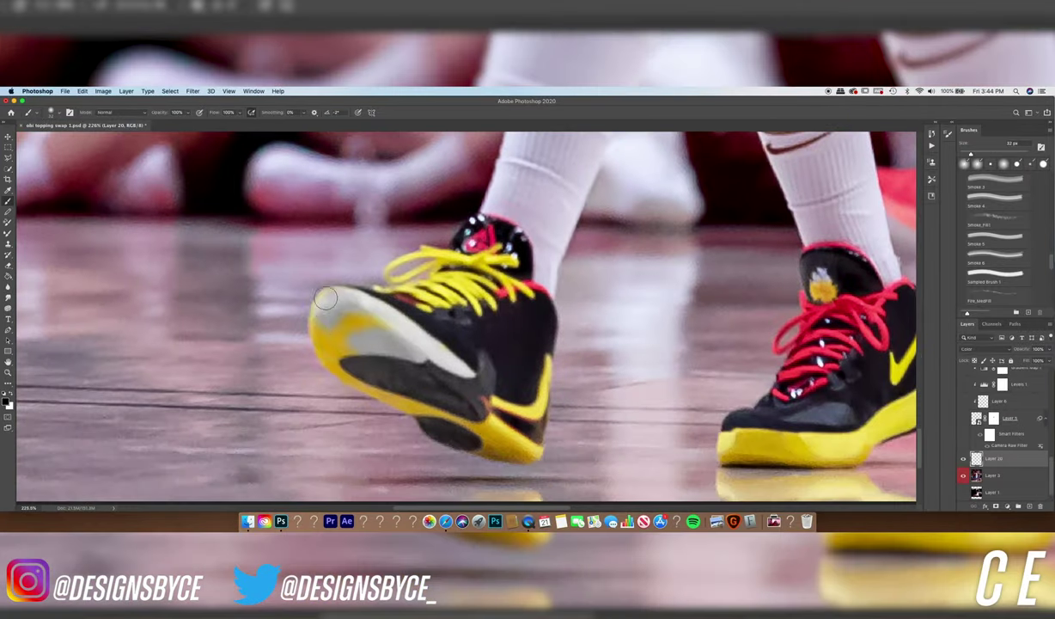
- Pan across the image and clear the selection on the jersey
scroll(507, 438, "right", 2)
scroll(481, 442, "right", 5)
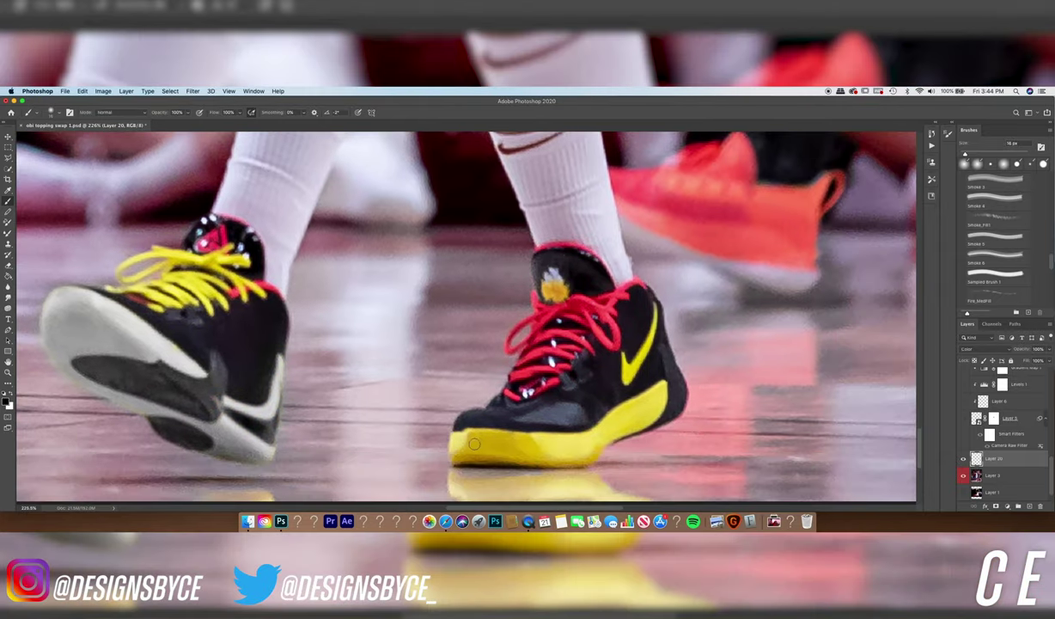
scroll(668, 402, "down", 4)
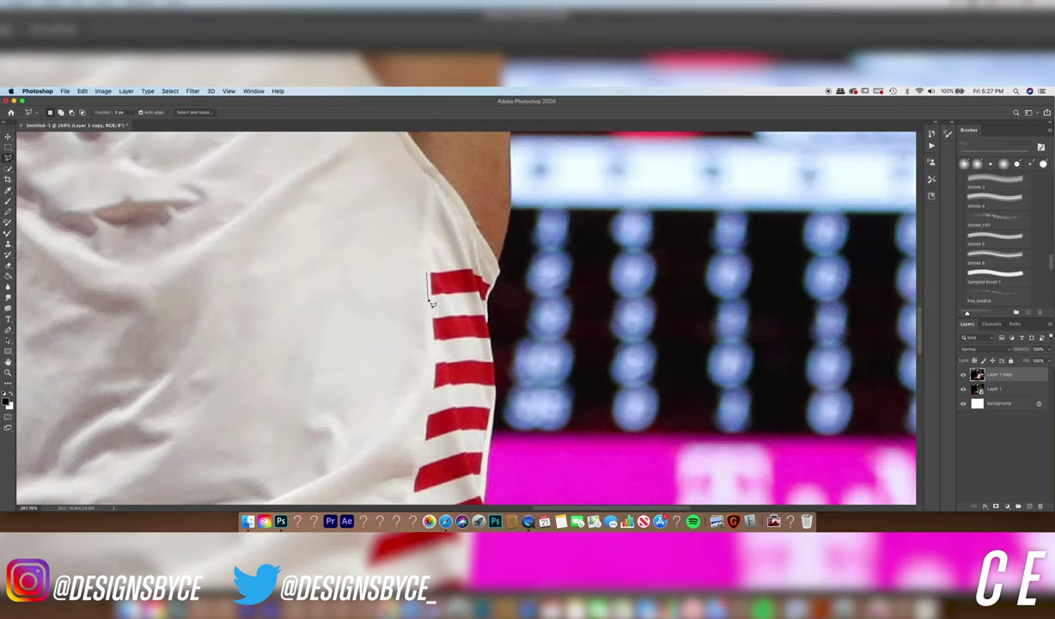
left_click(468, 275)
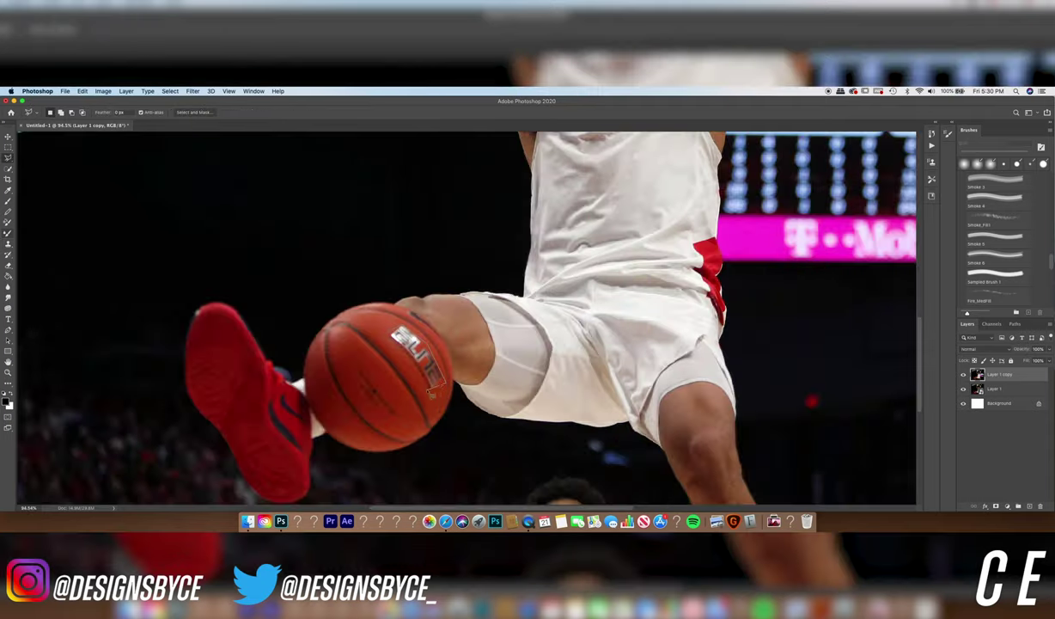
- Clone white fabric over the jersey's side stripes and zoom in closer
key("s")
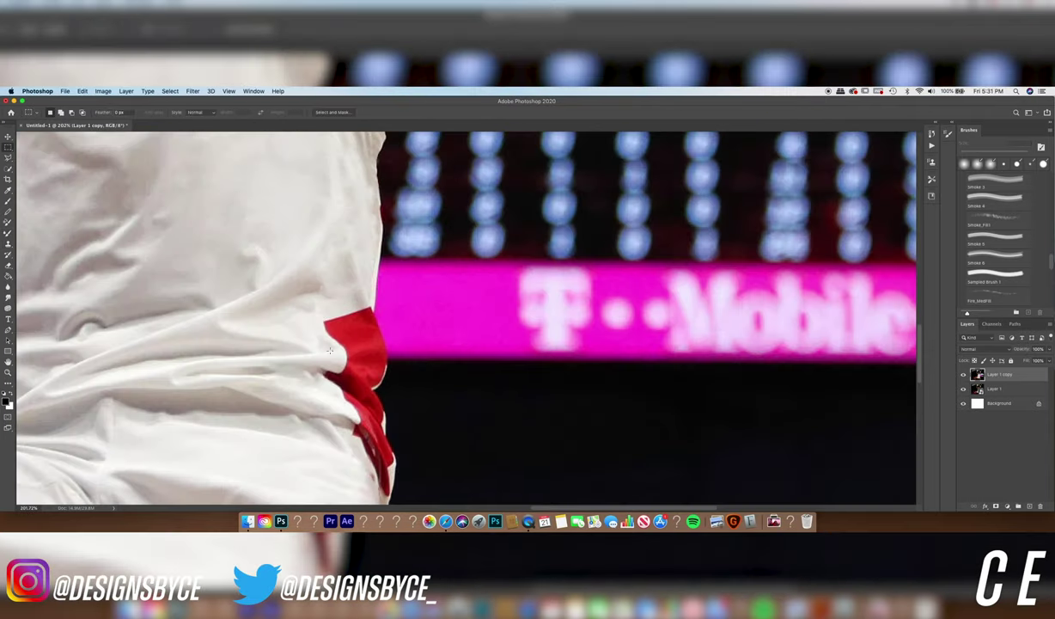
scroll(388, 435, "down", 3)
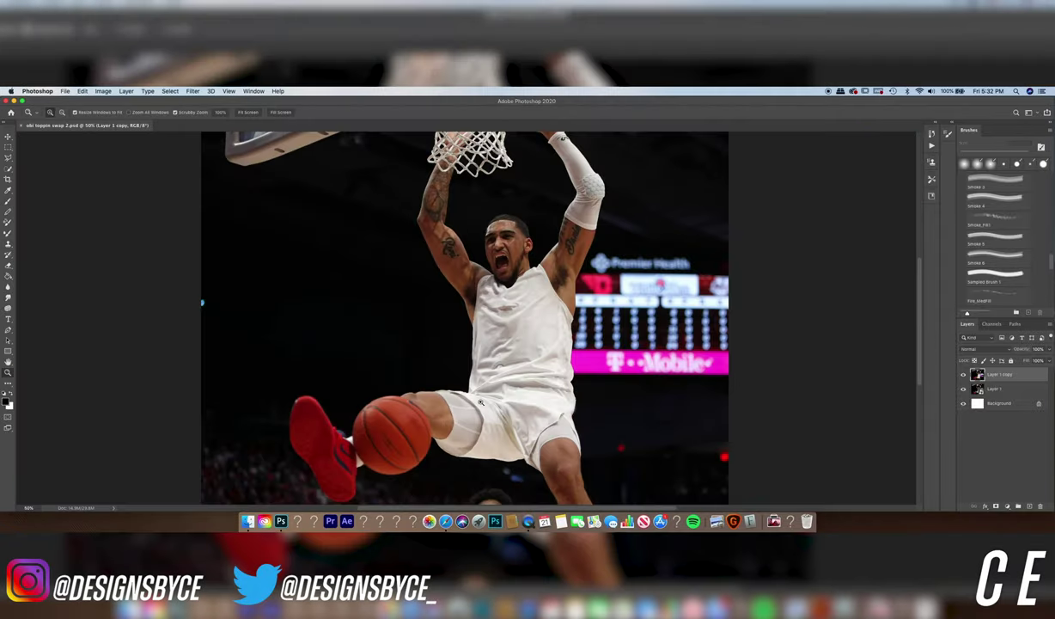
left_click(593, 304)
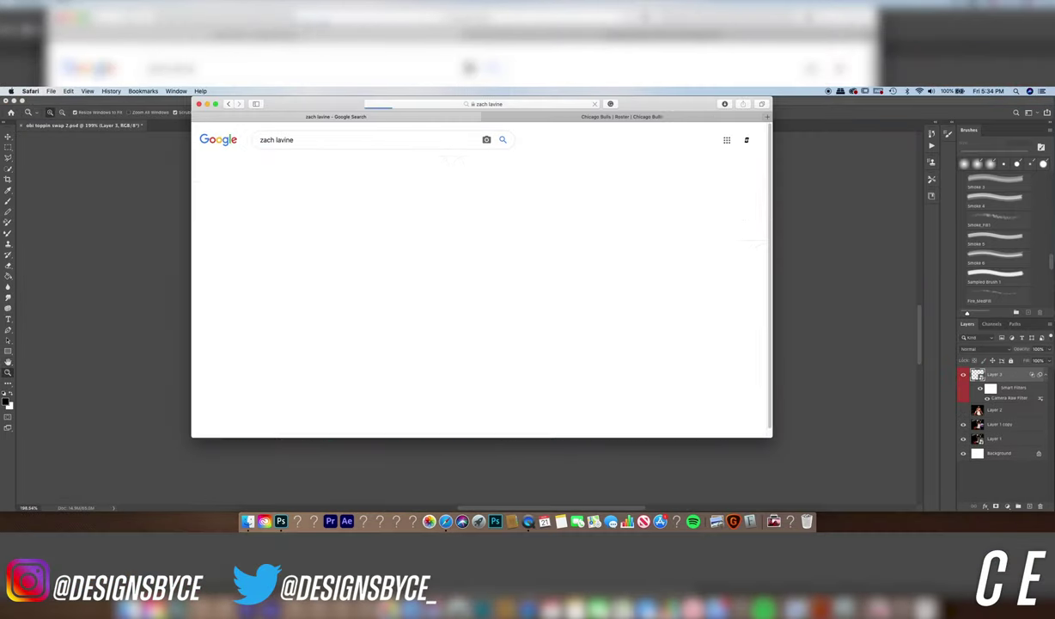
- Copy the selected swoosh onto its own layer with Ctrl+J
key("ctrl+j")
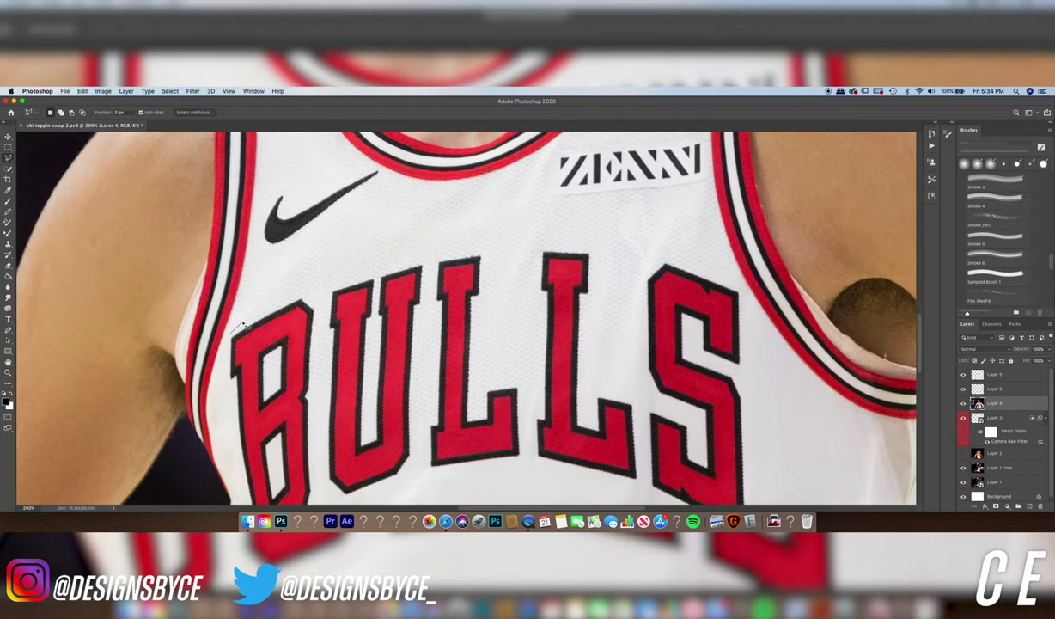
- Outline the BULLS lettering on the reference jersey and fit the image in the window
left_click(235, 278)
left_click(636, 212)
left_click(787, 378)
left_click(744, 460)
left_click(524, 393)
left_click(378, 401)
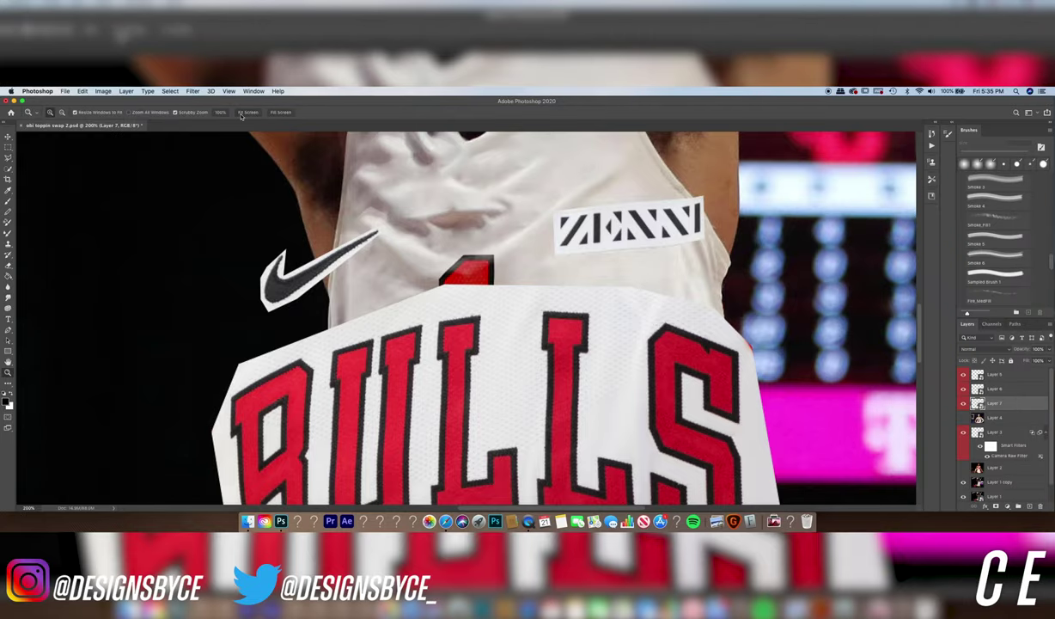
left_click(248, 112)
- Scale and place BULLS and the ZENNI patch on the jersey, checking their blending settings
key("ctrl+t")
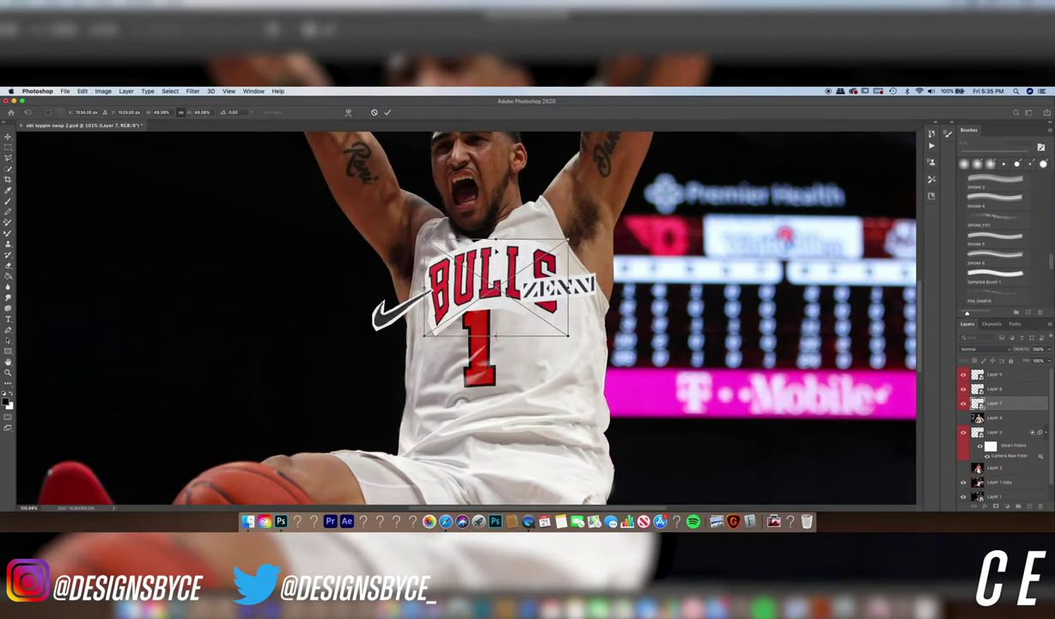
key("Return")
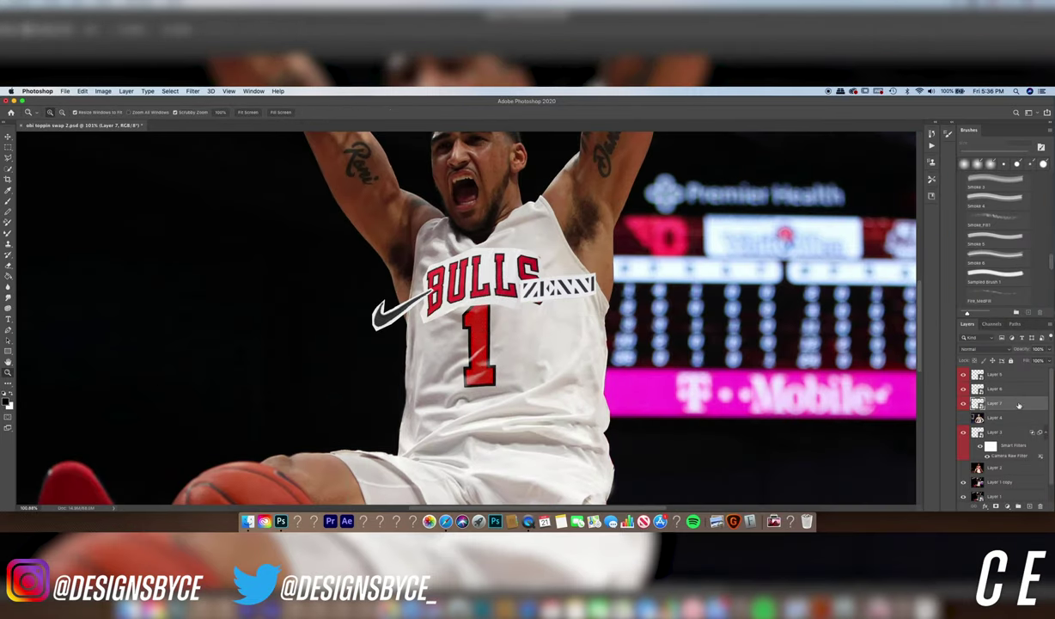
double_click(1006, 392)
key("Escape")
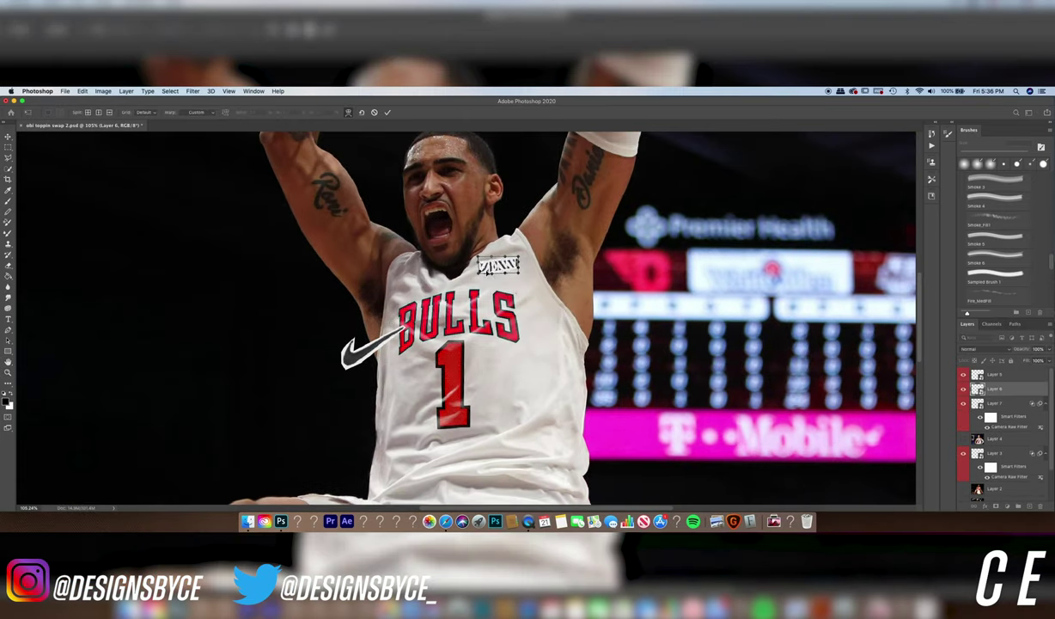
key("Return")
double_click(1006, 389)
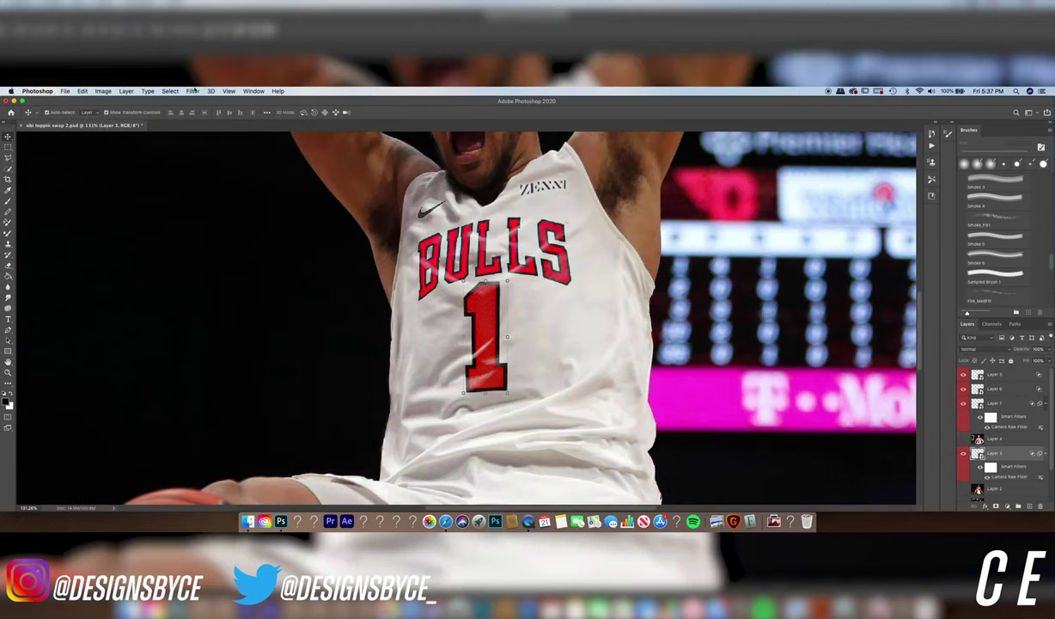
- Reshape and reposition the number 1 with Liquify, then apply Camera Raw adjustments
key("ctrl+shift+x")
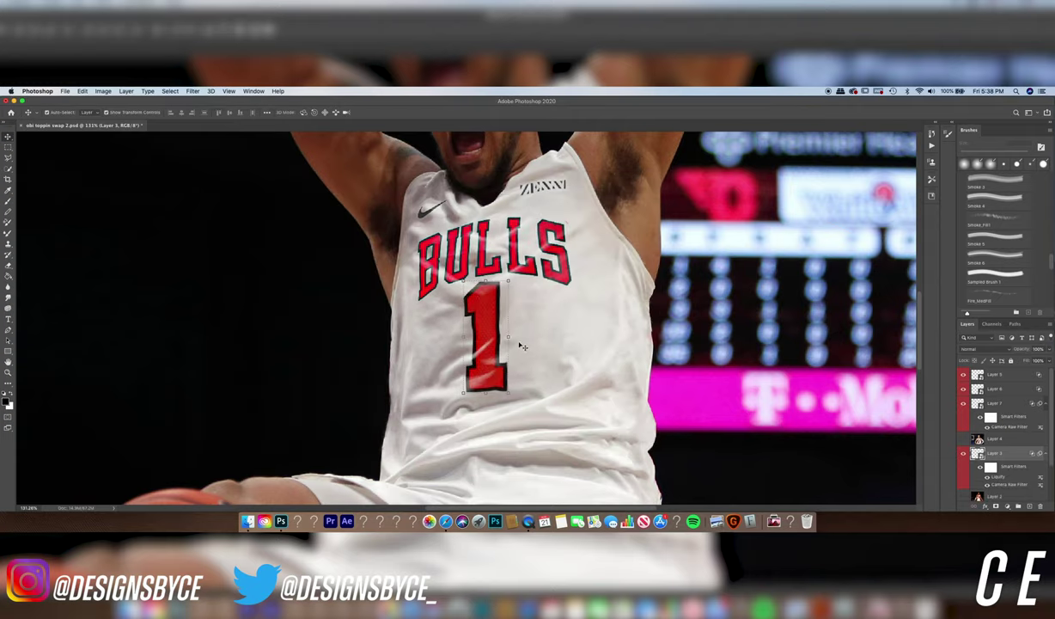
left_click_drag(498, 341, 502, 339)
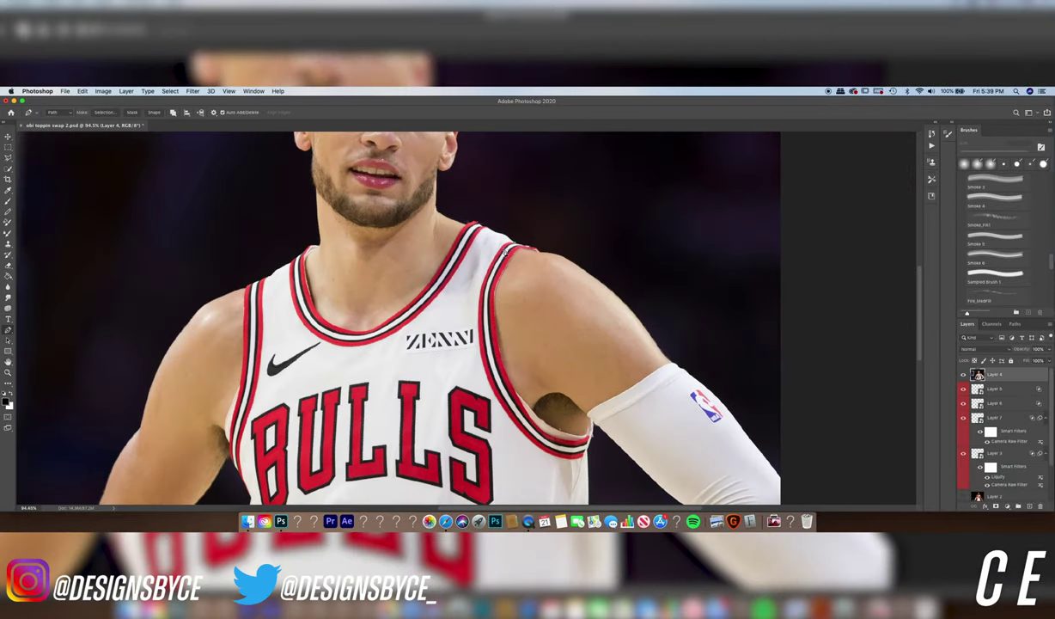
scroll(470, 249, "up", 5)
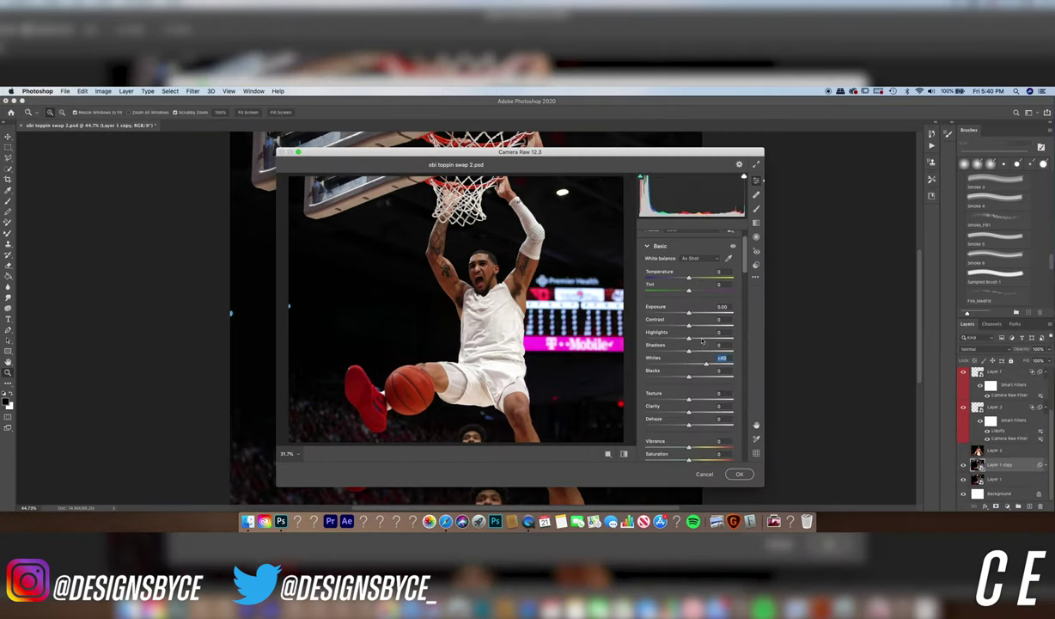
key("Return")
left_click_drag(481, 359, 518, 359)
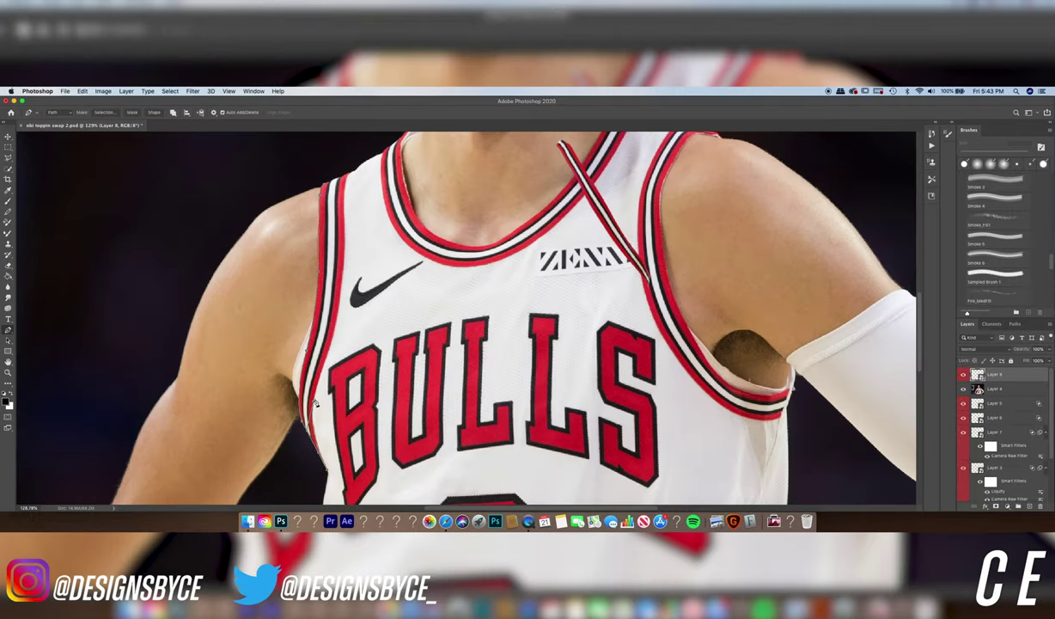
scroll(316, 402, "up", 3)
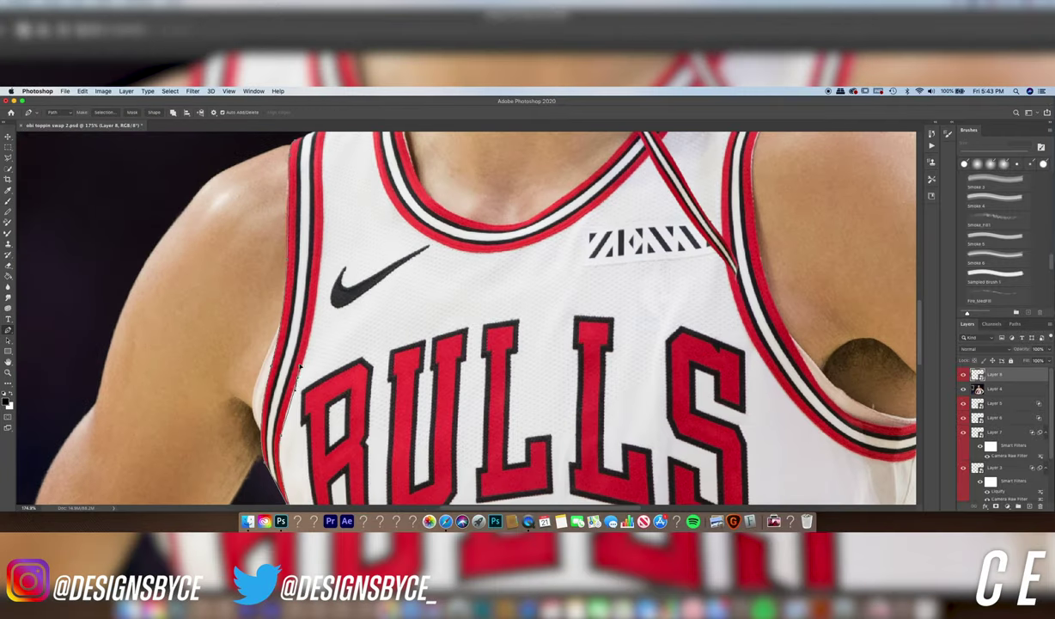
scroll(394, 267, "left", 3)
scroll(419, 263, "up", 3)
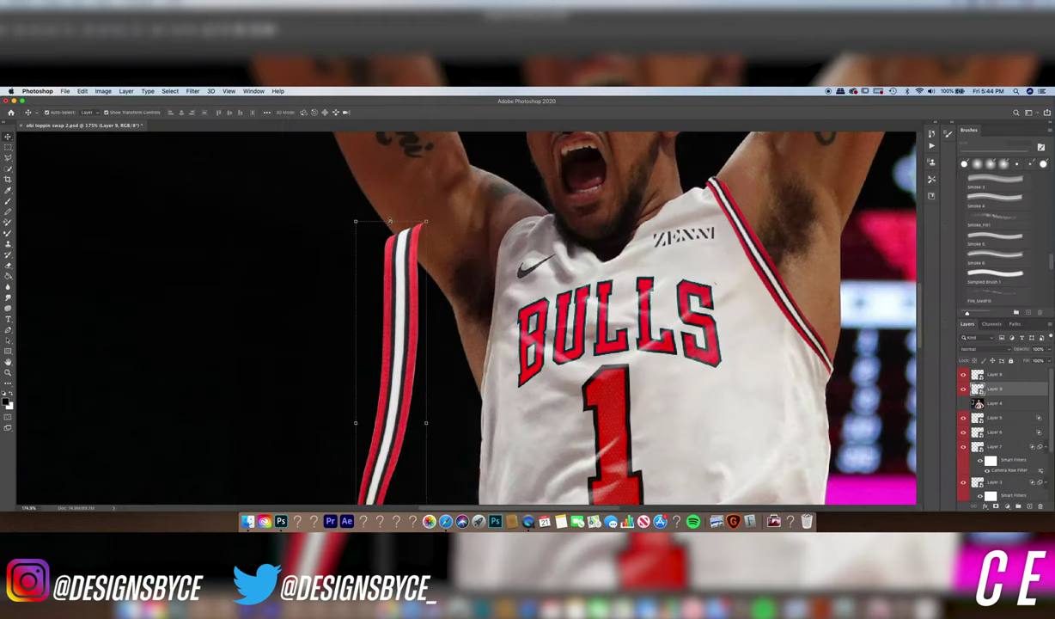
- Move the trim stripe onto the left strap, warp it to fit, and mask it
key("ctrl+t")
mouse_move(391, 327)
left_mouse_down()
mouse_move(722, 275)
mouse_move(499, 301)
left_mouse_up()
right_click(500, 287)
left_click(513, 373)
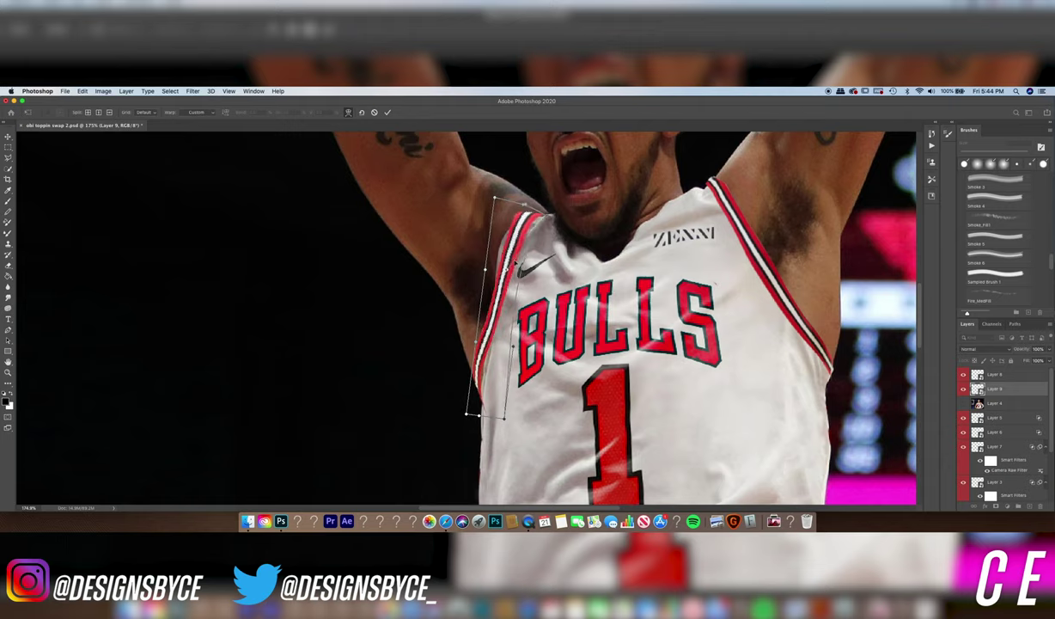
left_click_drag(495, 198, 507, 203)
key("Return")
key("b")
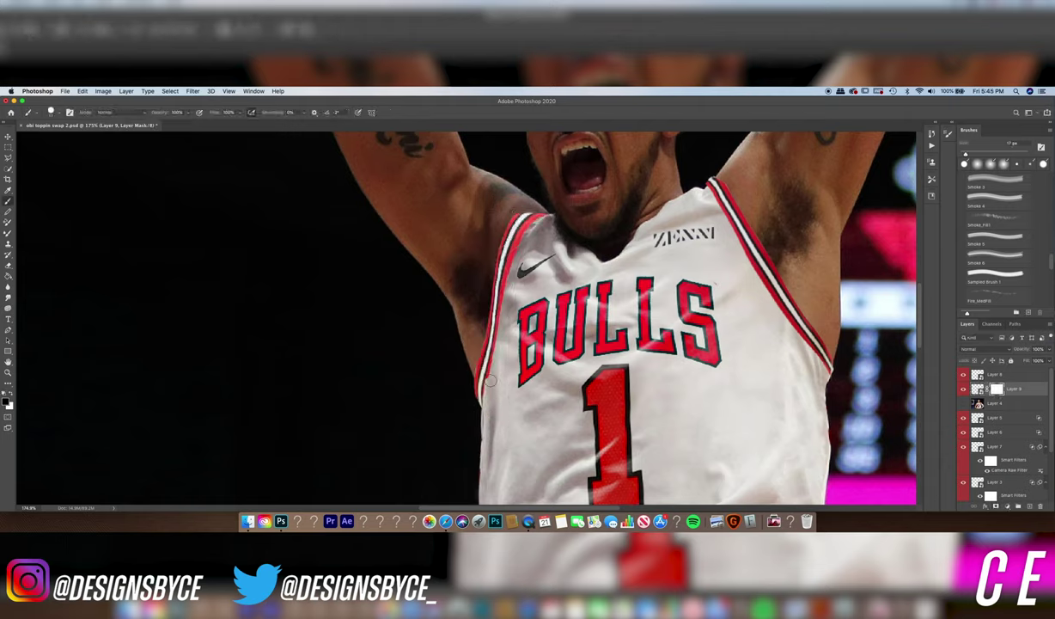
- Match the stripe's colour with Hue/Saturation, check its layer style, and zoom toward the jersey
key("super+0")
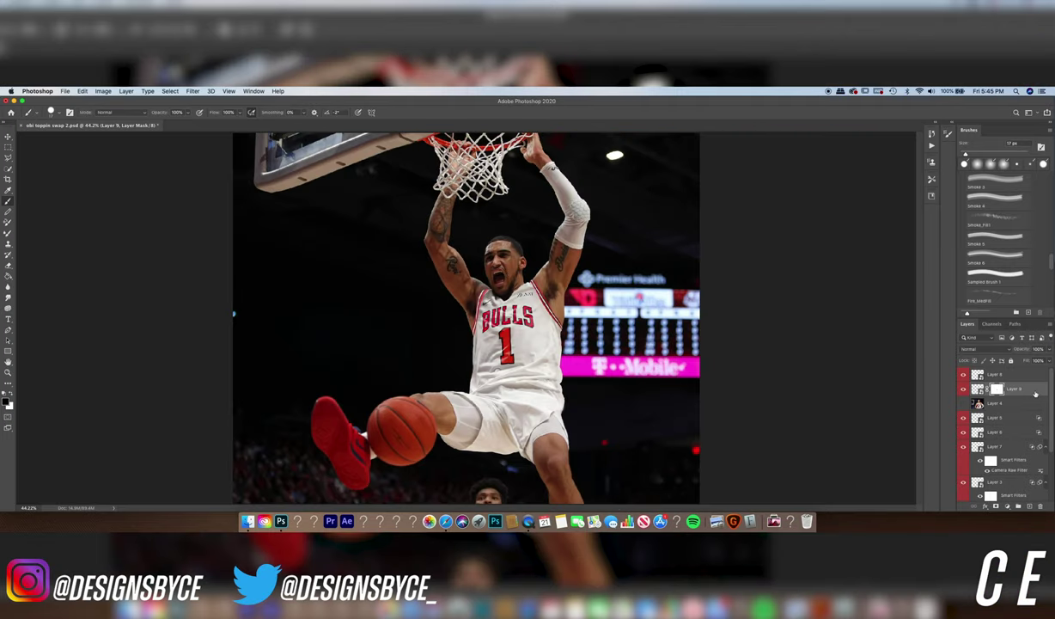
key("super+u")
key("Return")
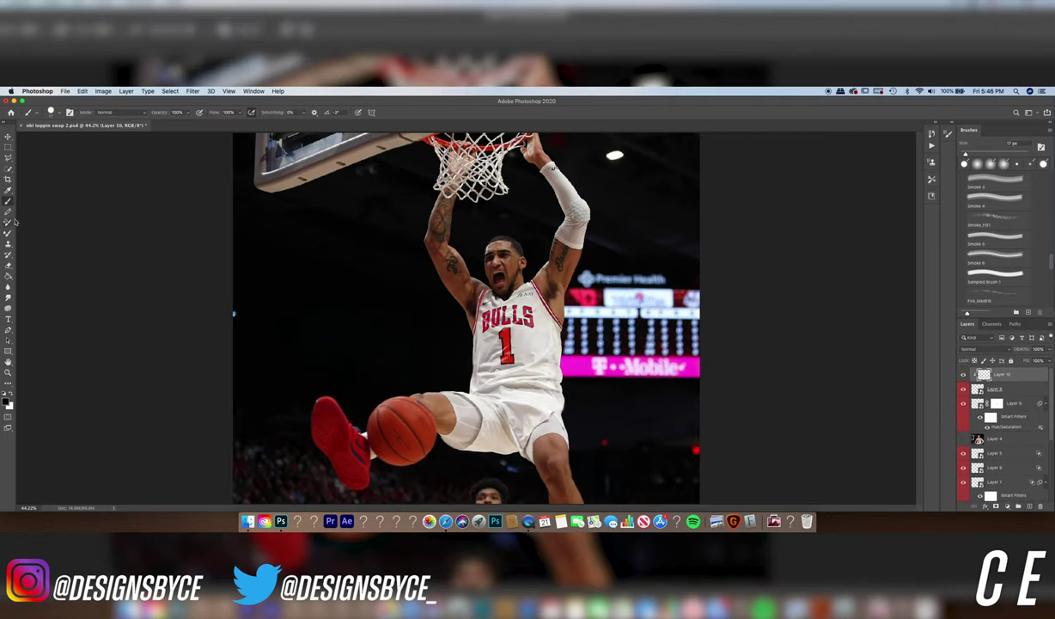
double_click(994, 388)
key("Escape")
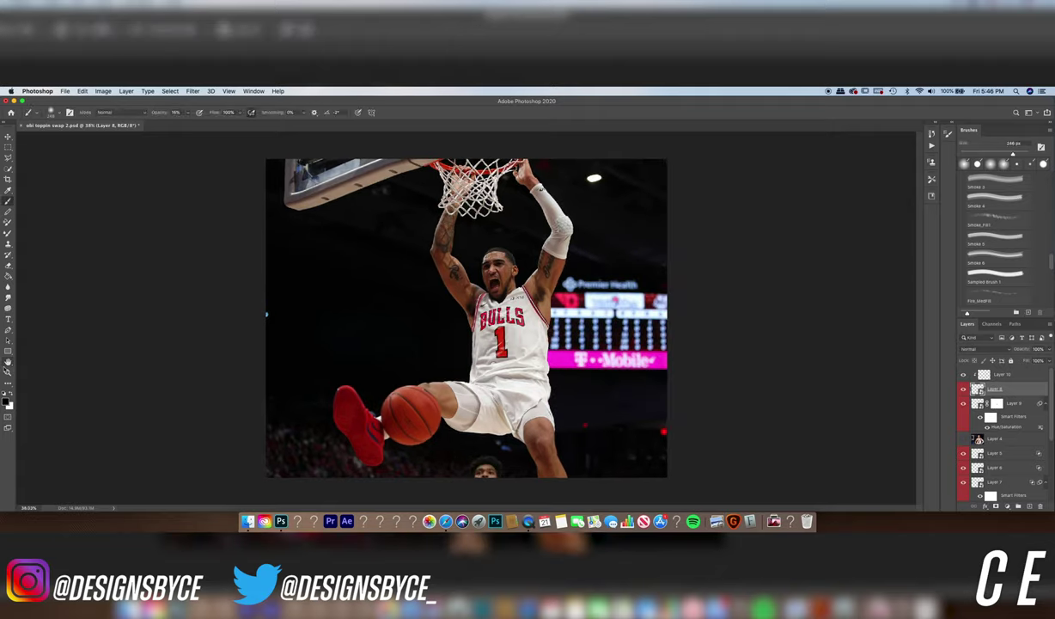
key("z")
left_click_drag(464, 318, 516, 318)
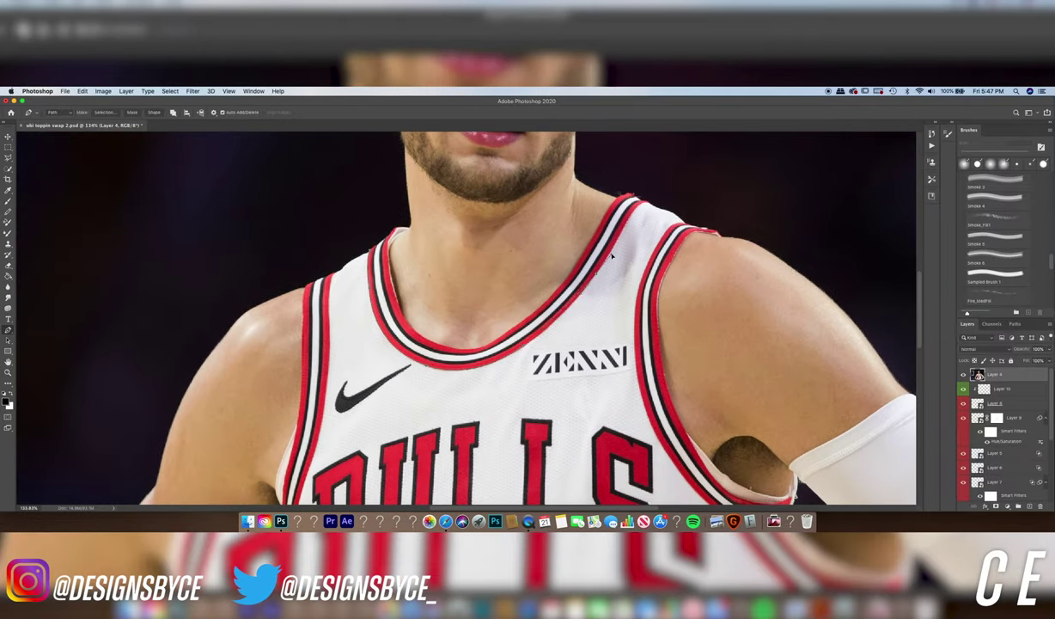
- Fit the collar trim onto the jersey neckline and apply the transform
scroll(600, 271, "up", 3)
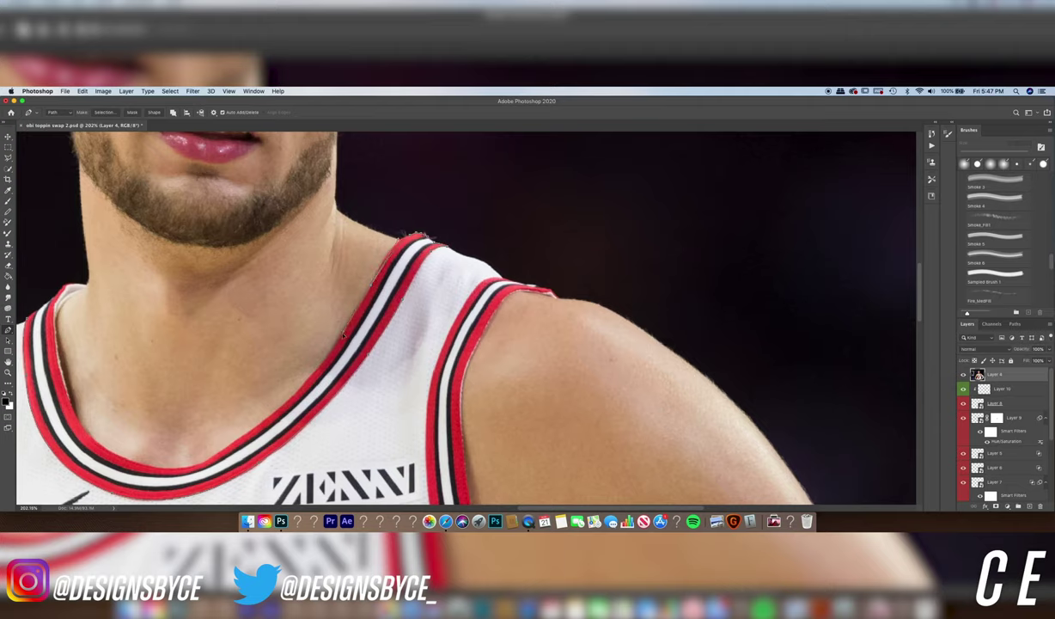
scroll(344, 334, "down", 2)
scroll(352, 344, "left", 3)
scroll(182, 292, "left", 4)
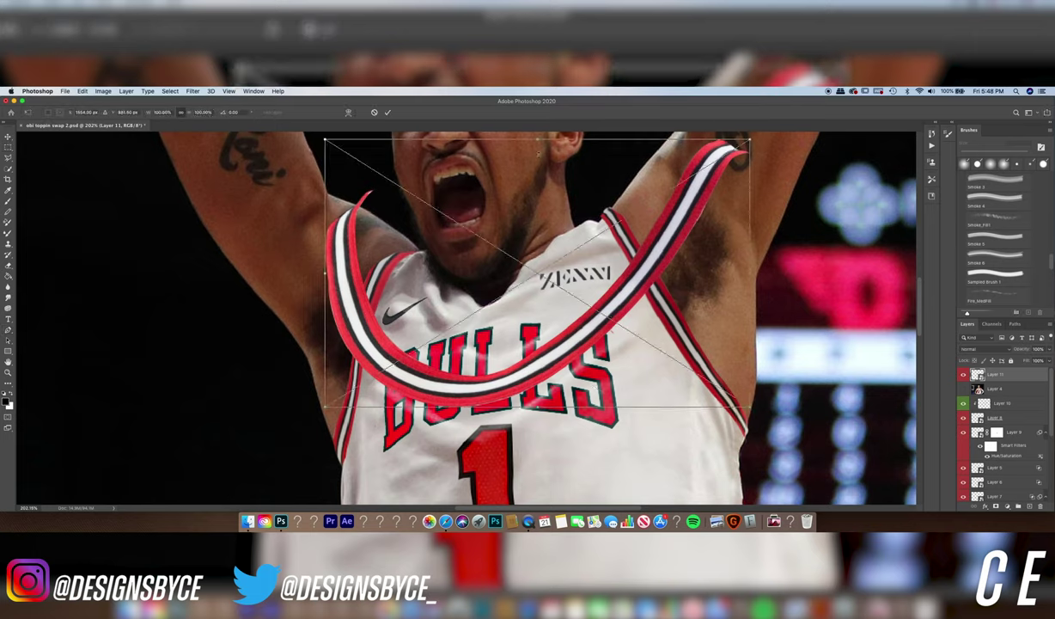
key("Return")
- Open and close the collar smart object's contents, then resize the masking brush and zoom out
key("z")
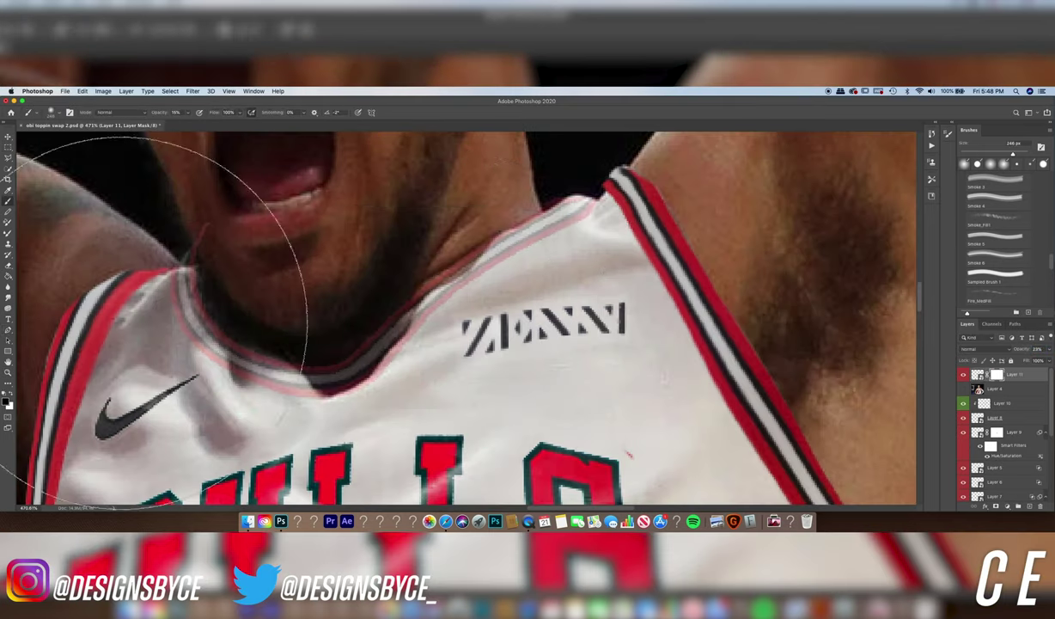
left_click(82, 91)
left_click(95, 274)
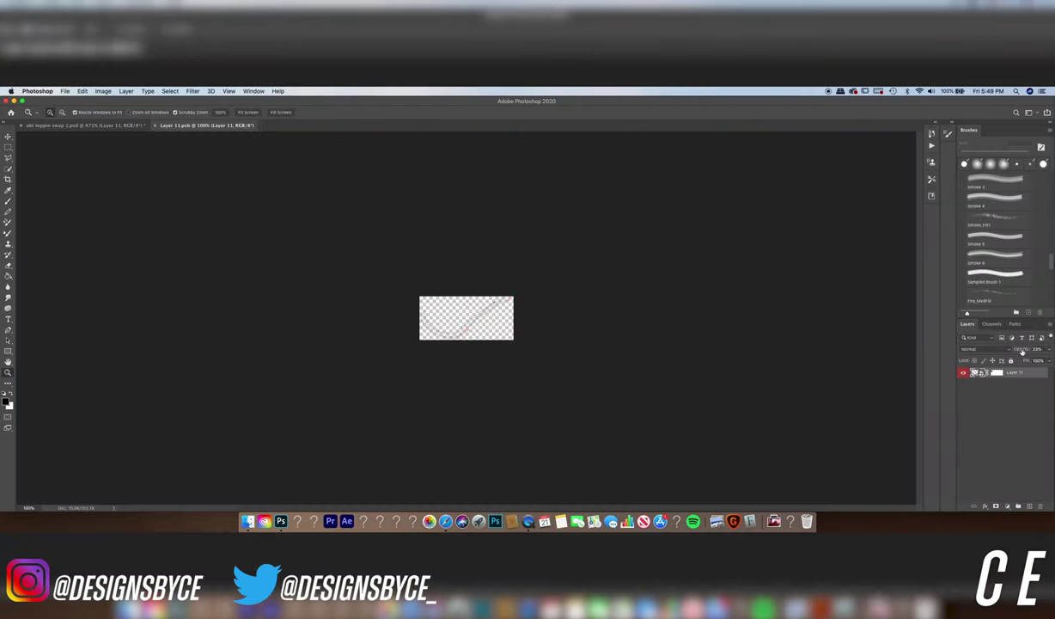
key("ctrl+w")
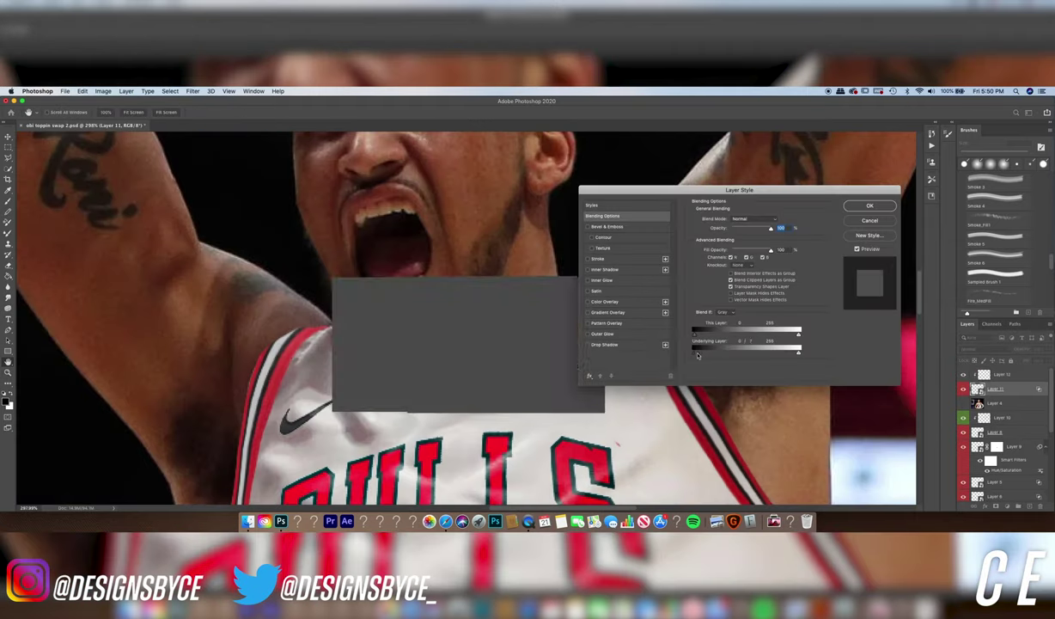
key("bracketleft")
key("bracketright")
key("bracketright")
key("bracketright")
key("super+0")
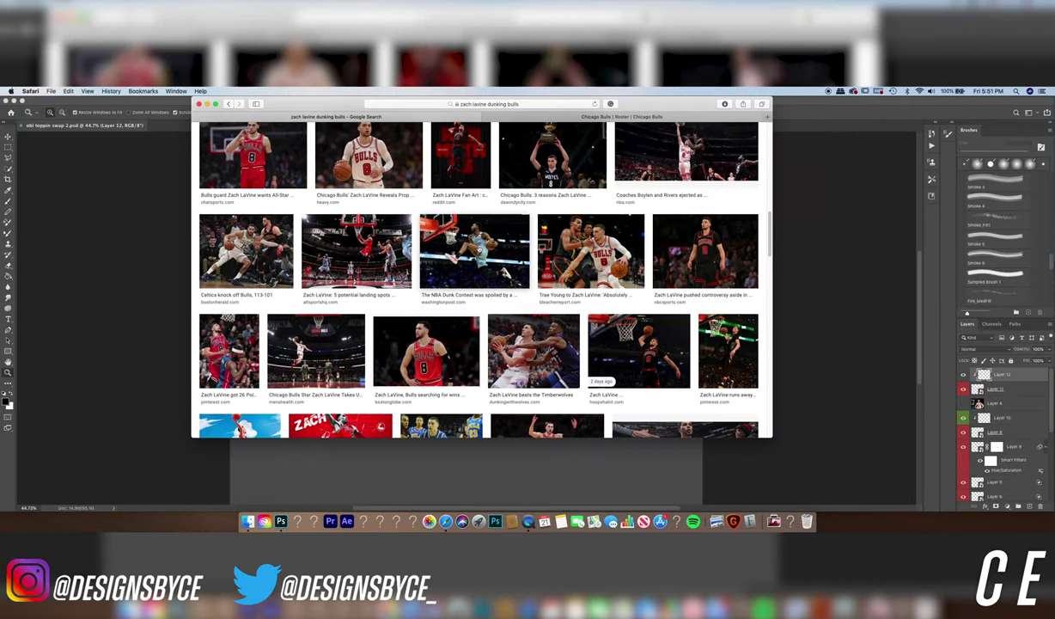
- Scroll down through the Google Images results of Bulls players dunking
scroll(529, 274, "down", 5)
scroll(528, 273, "down", 5)
scroll(528, 274, "down", 5)
scroll(529, 273, "down", 5)
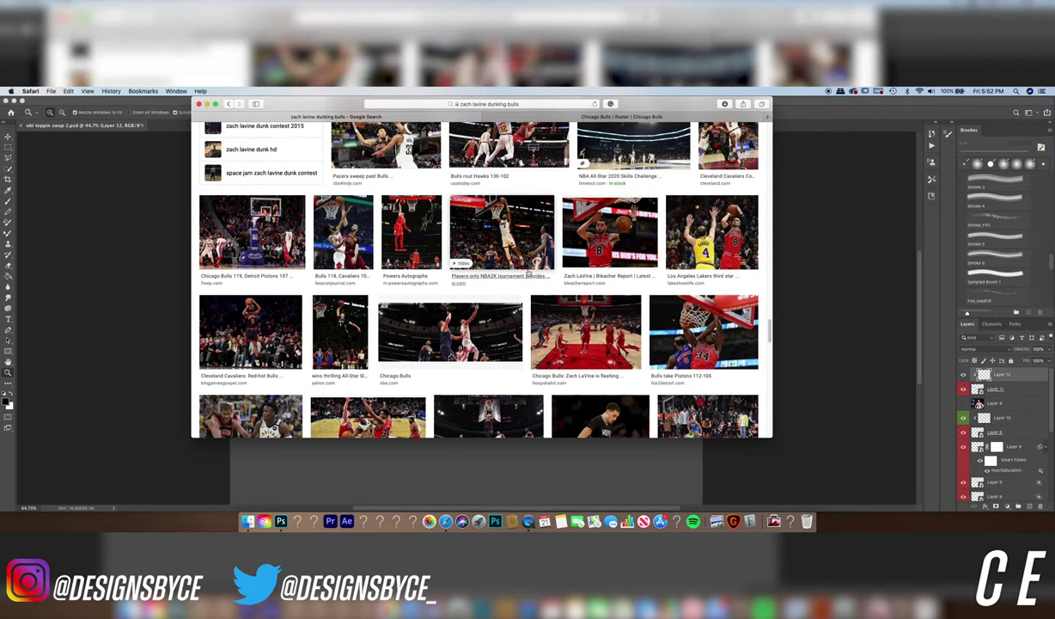
scroll(528, 273, "down", 5)
scroll(529, 273, "down", 5)
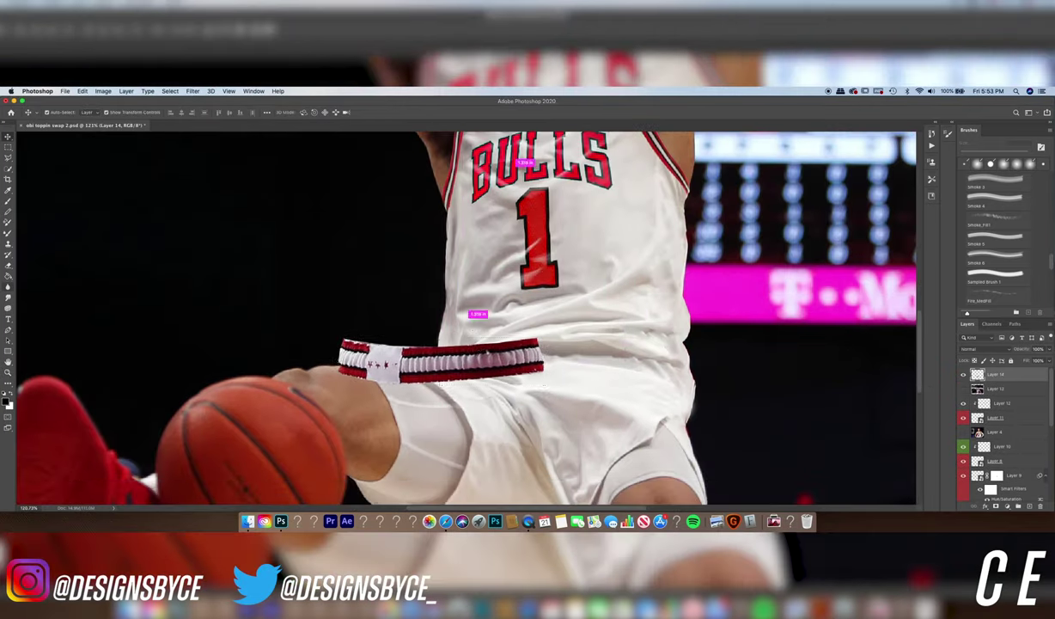
- Move the waistband onto the jersey waist, warp it, and brush it down to a thin red band
left_click_drag(516, 371, 567, 366)
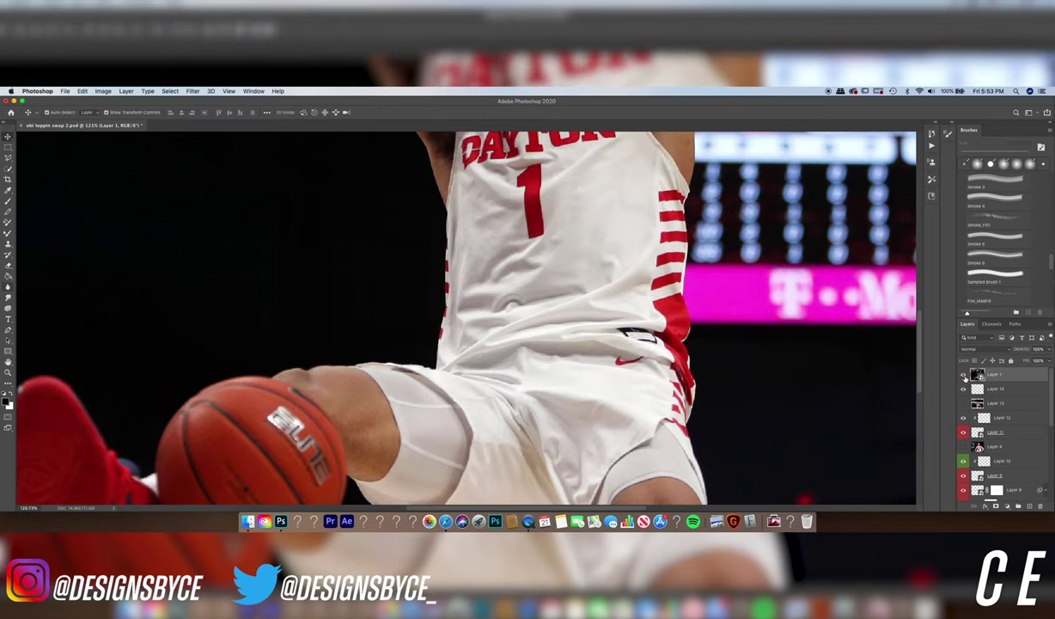
right_click(545, 338)
left_click(567, 404)
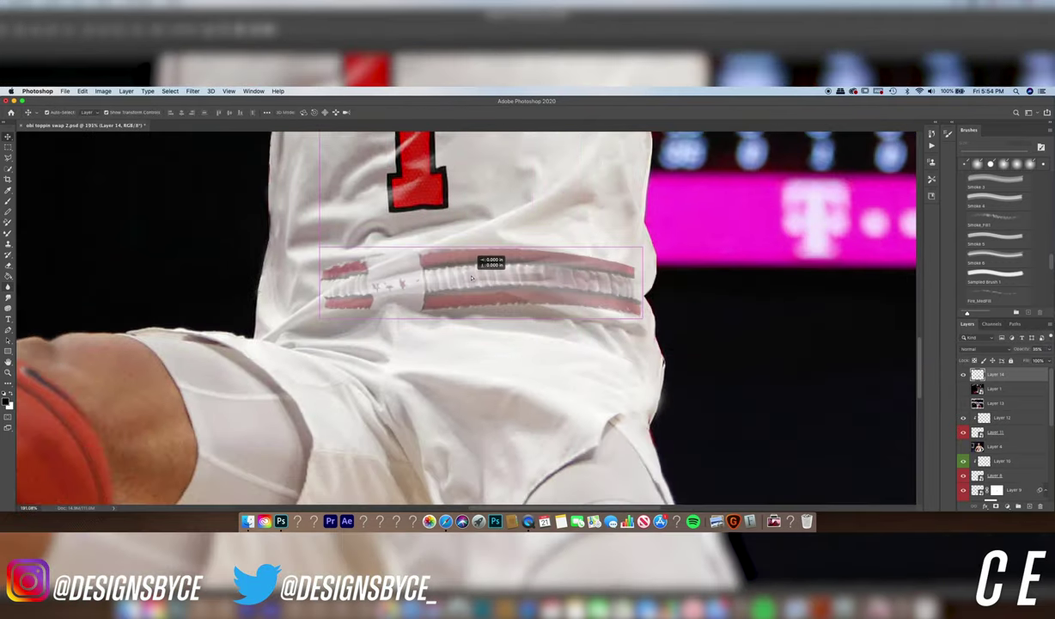
mouse_move(621, 315)
left_mouse_down()
mouse_move(481, 275)
mouse_move(344, 270)
mouse_move(515, 283)
left_mouse_up()
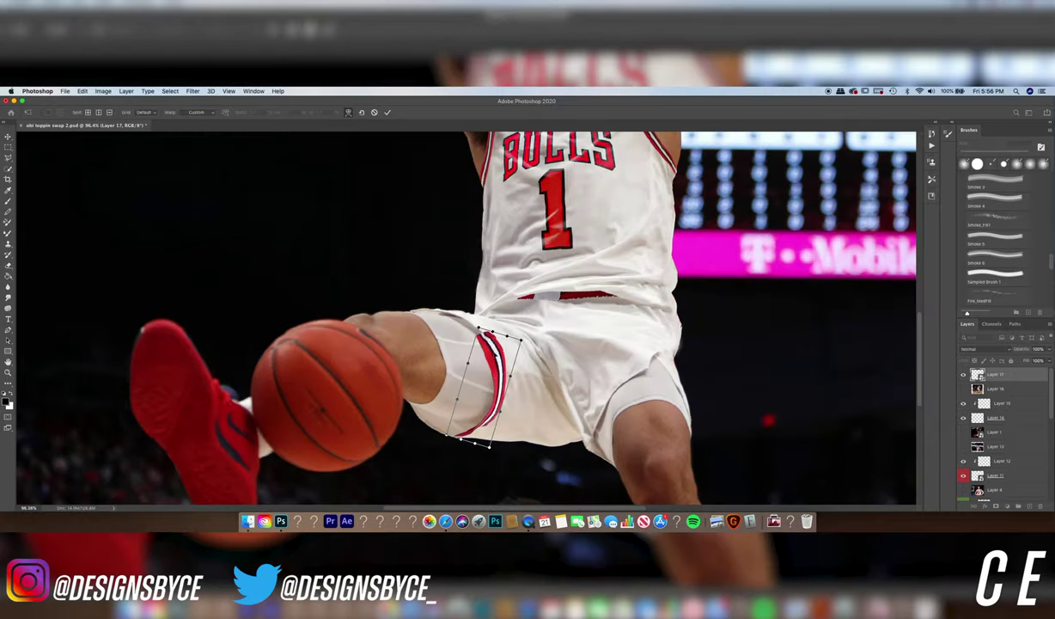
- Warp the striped trim along the shorts leg hem, then mask away its rough edge
left_click_drag(434, 309, 424, 300)
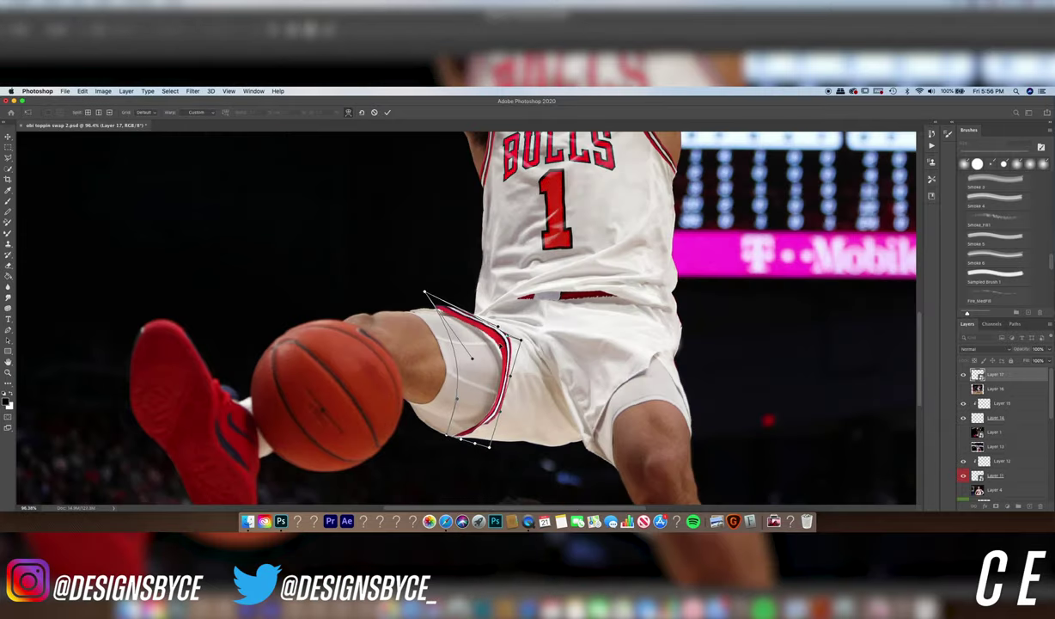
scroll(484, 304, "up", 5)
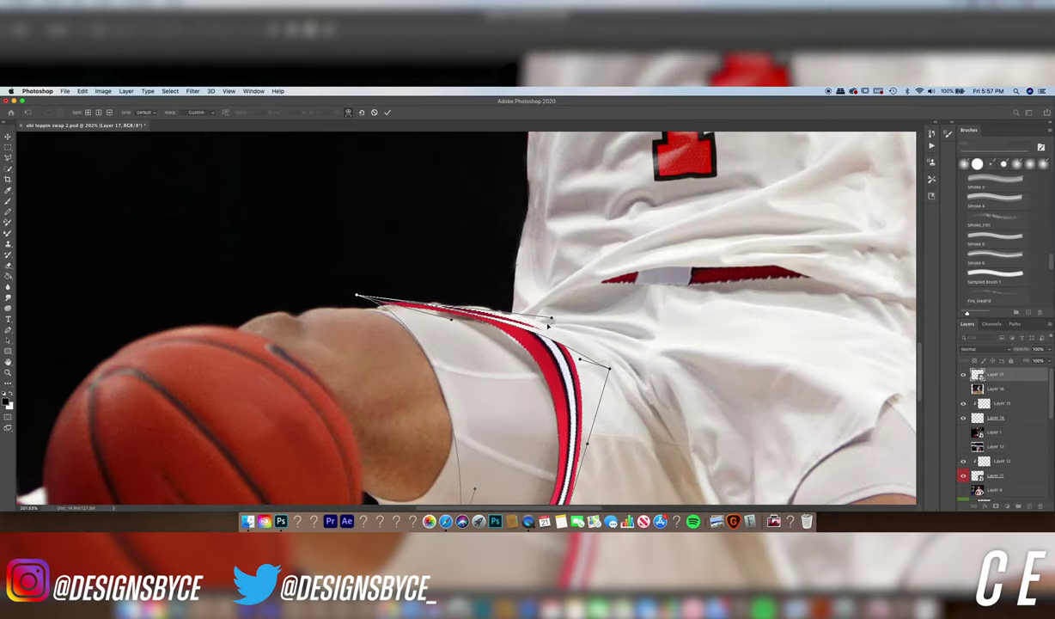
mouse_move(548, 325)
left_mouse_down()
mouse_move(534, 300)
mouse_move(516, 327)
left_mouse_up()
scroll(527, 331, "down", 5)
scroll(527, 332, "up", 2)
key("Return")
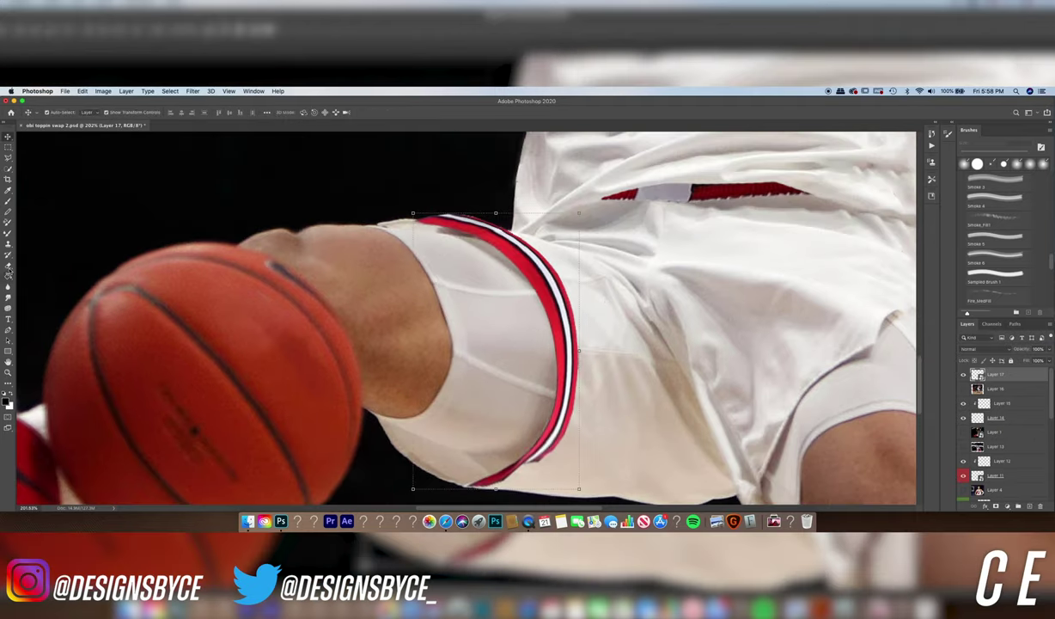
left_click(8, 200)
left_click_drag(421, 211, 496, 205)
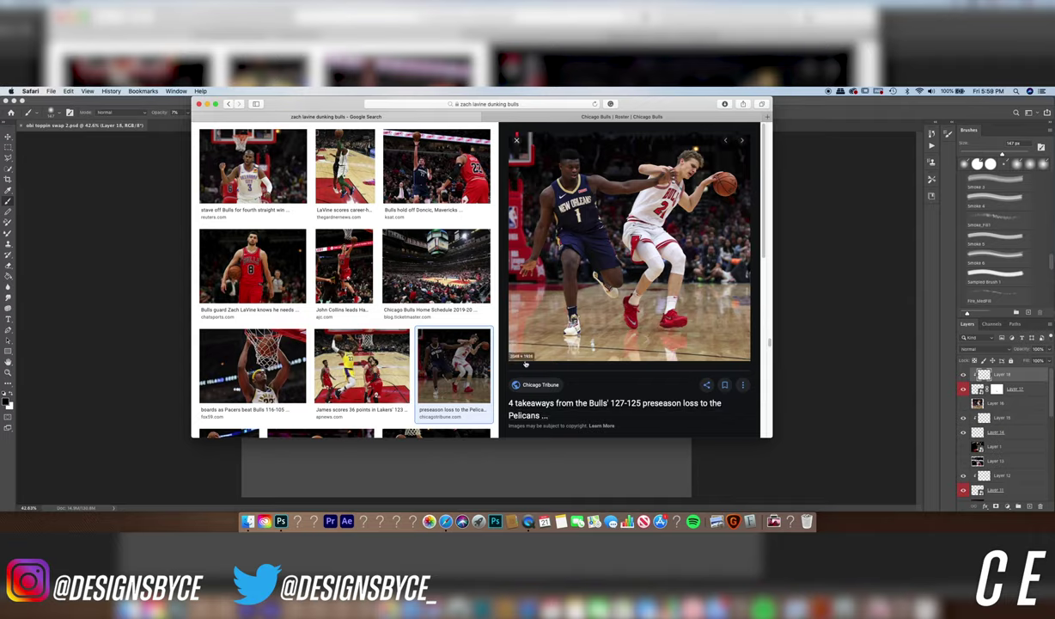
- Duplicate the shorts trim stripe, move it to the right leg, and warp it along that hem
key("super+j")
key("v")
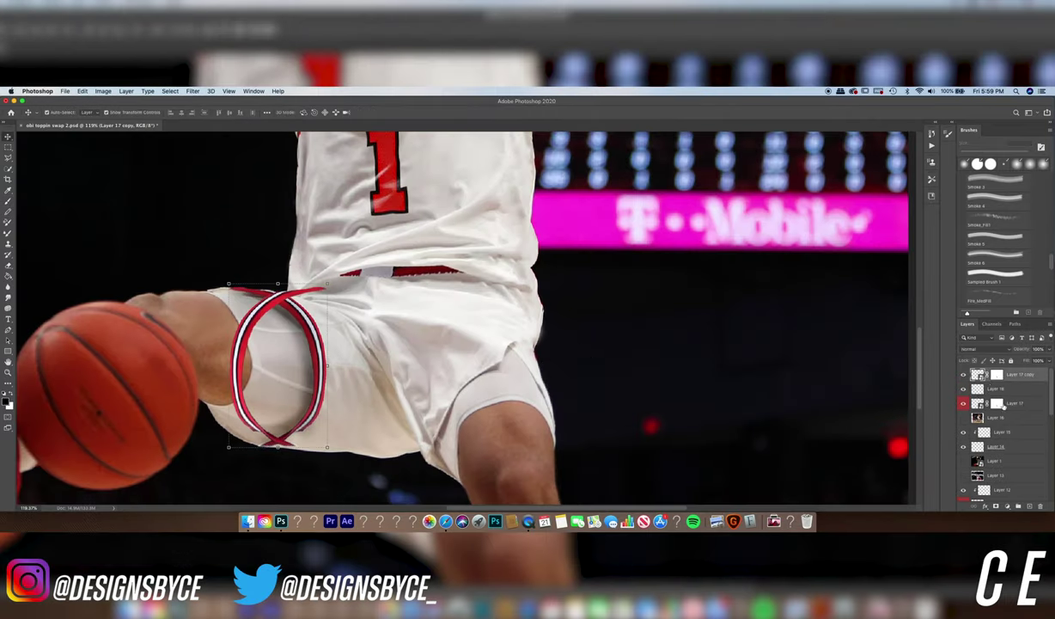
left_click_drag(288, 302, 482, 345)
key("super+t")
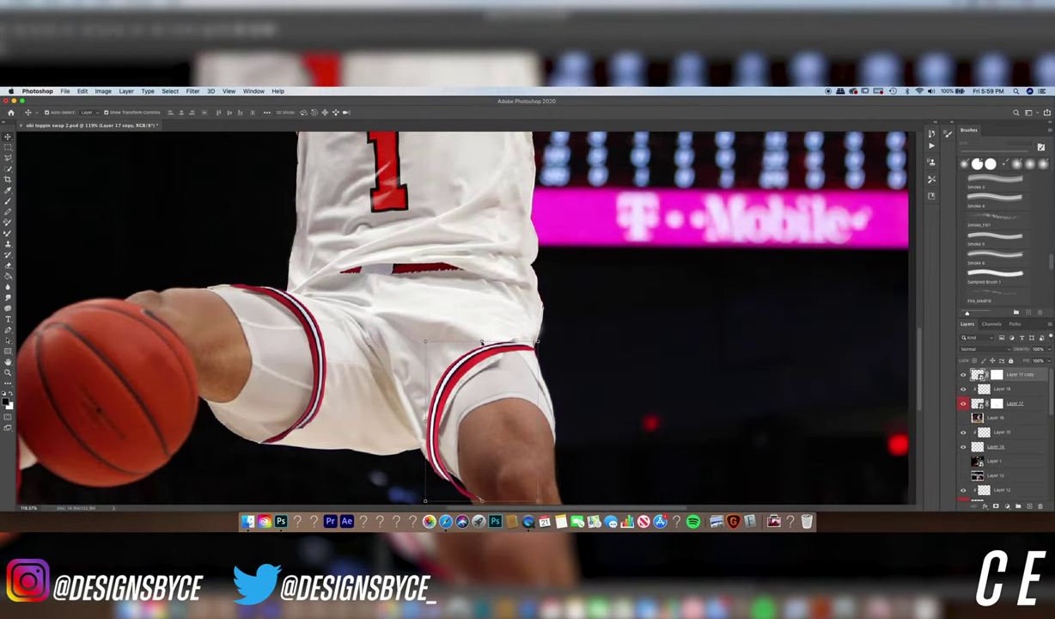
right_click(483, 351)
left_click_drag(430, 455, 414, 443)
key("Return")
- Erase the excess stripe and rotate and scale a stripe piece to fit the right thigh
key("e")
scroll(388, 408, "up", 3)
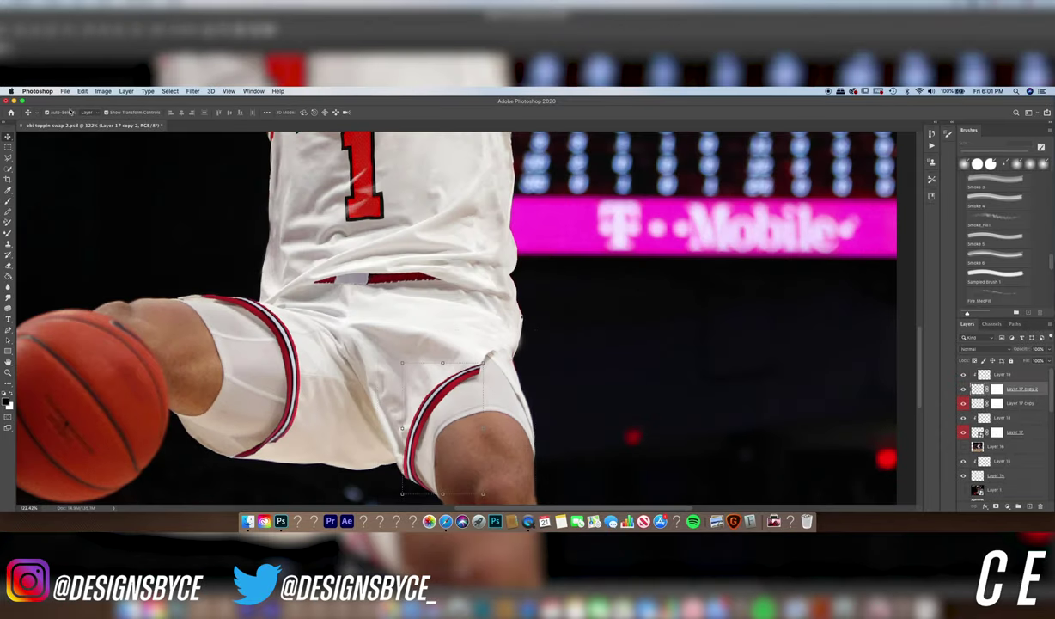
left_click_drag(443, 426, 524, 425)
left_click_drag(568, 464, 560, 402)
key("Return")
key("b")
scroll(550, 400, "up", 3)
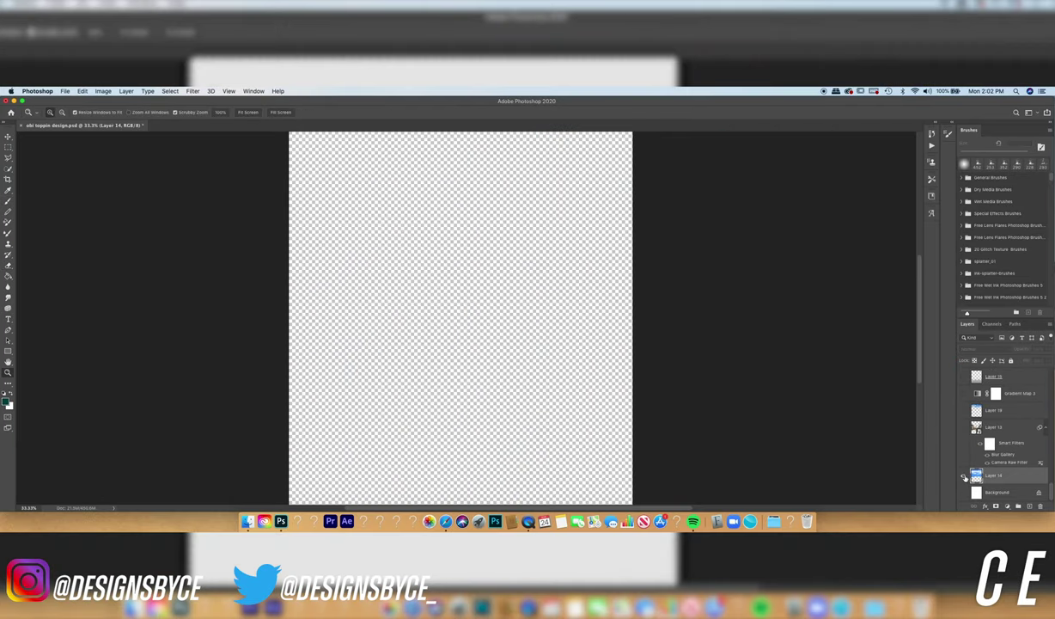
- Show the sky, city buildings and grey floor fill, with the scene turned black and white
left_click(963, 476)
left_click(963, 427)
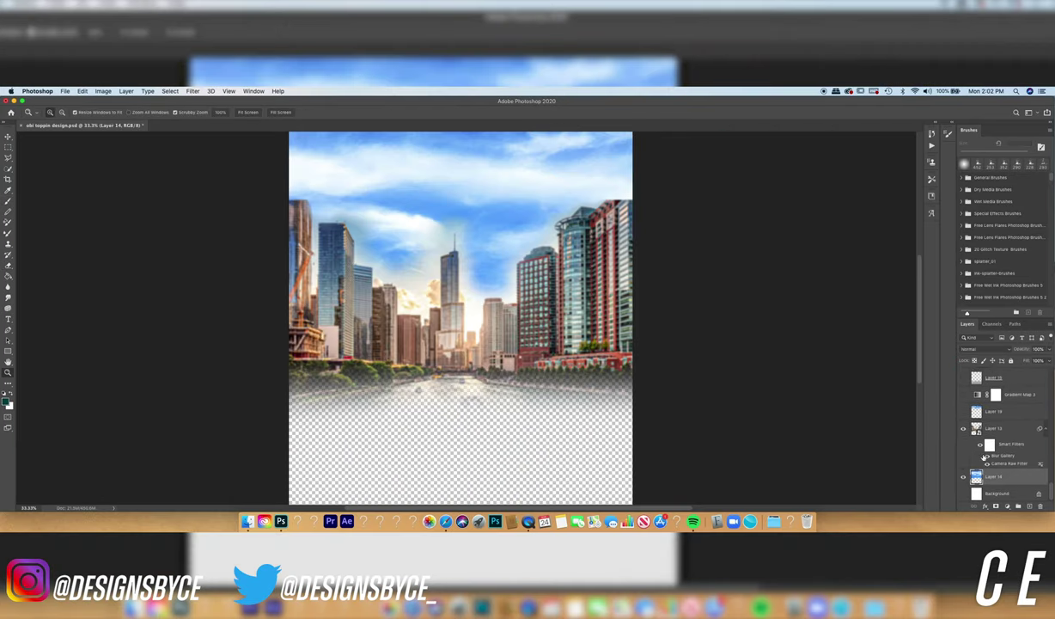
left_click(984, 457)
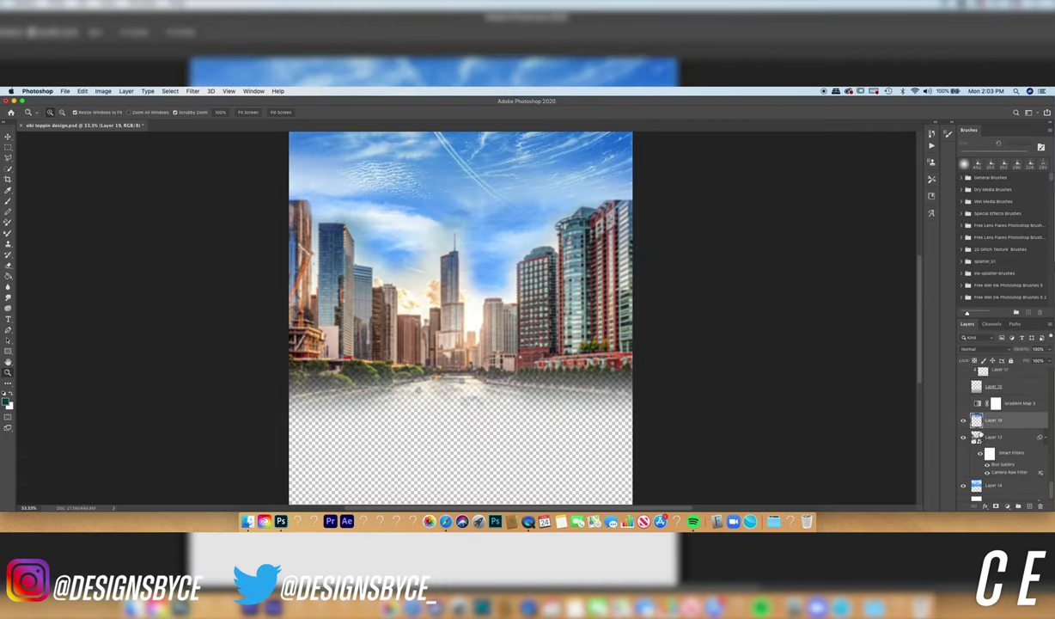
left_click(964, 403)
left_click(963, 386)
scroll(992, 444, "up", 1)
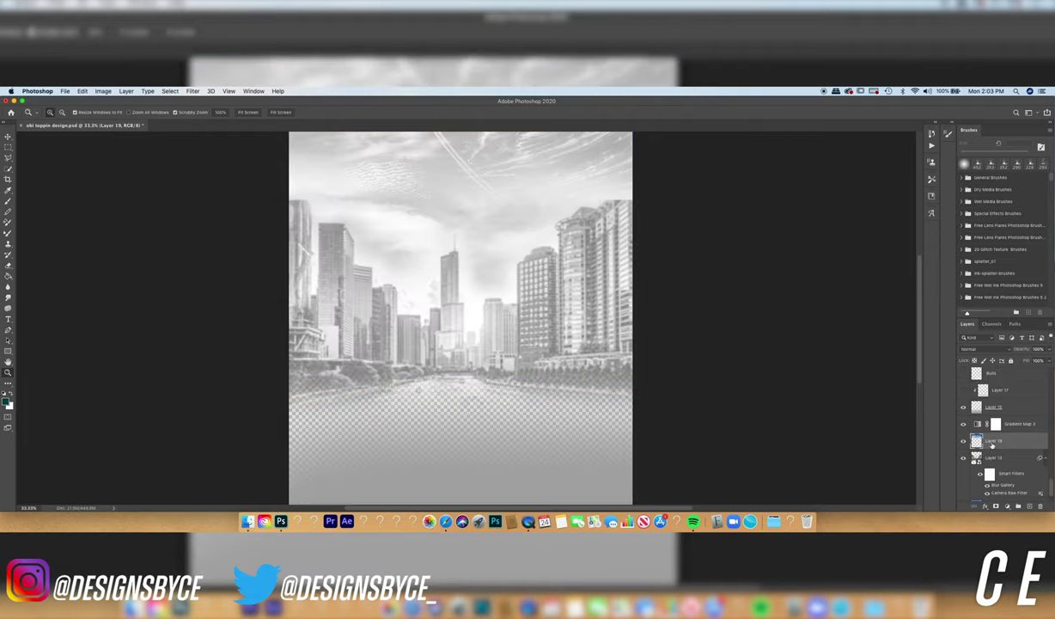
scroll(965, 409, "up", 2)
- Show the BULLS text, teal wave and black ellipse, and lighten the skyline without sepia
left_click(964, 412)
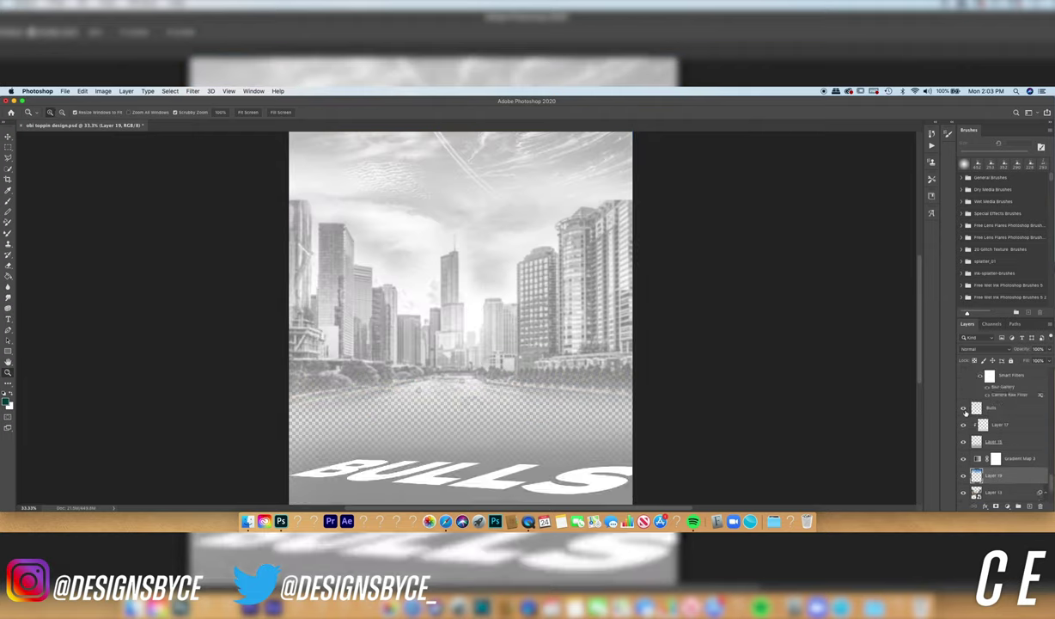
scroll(965, 412, "up", 3)
left_click(964, 411)
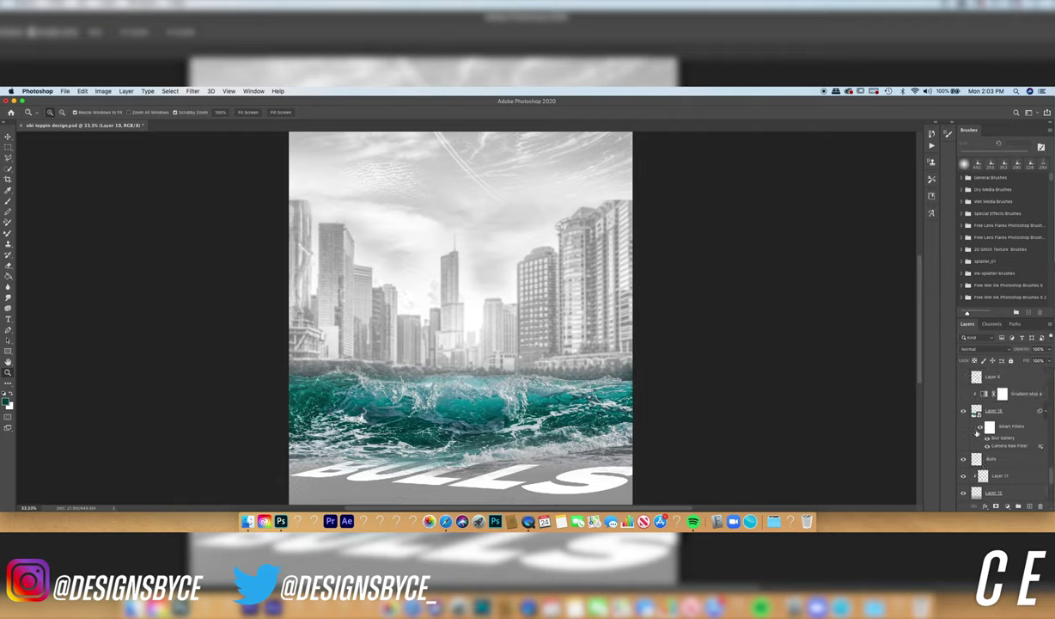
left_click(964, 394)
scroll(966, 396, "up", 2)
scroll(971, 413, "up", 1)
left_click(964, 416)
scroll(964, 411, "up", 2)
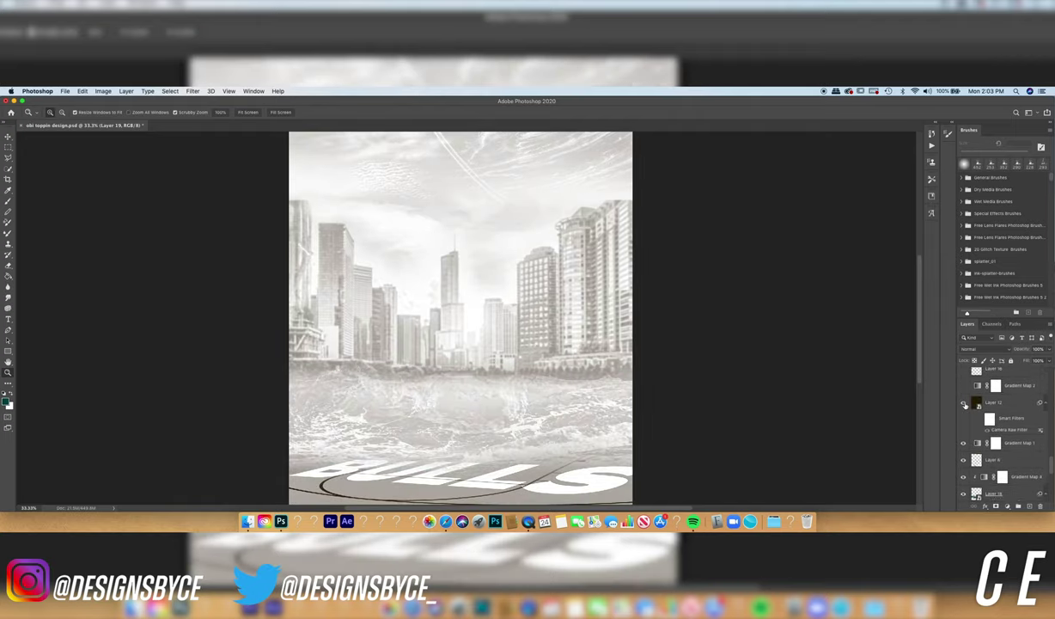
left_click(964, 386)
scroll(969, 412, "up", 4)
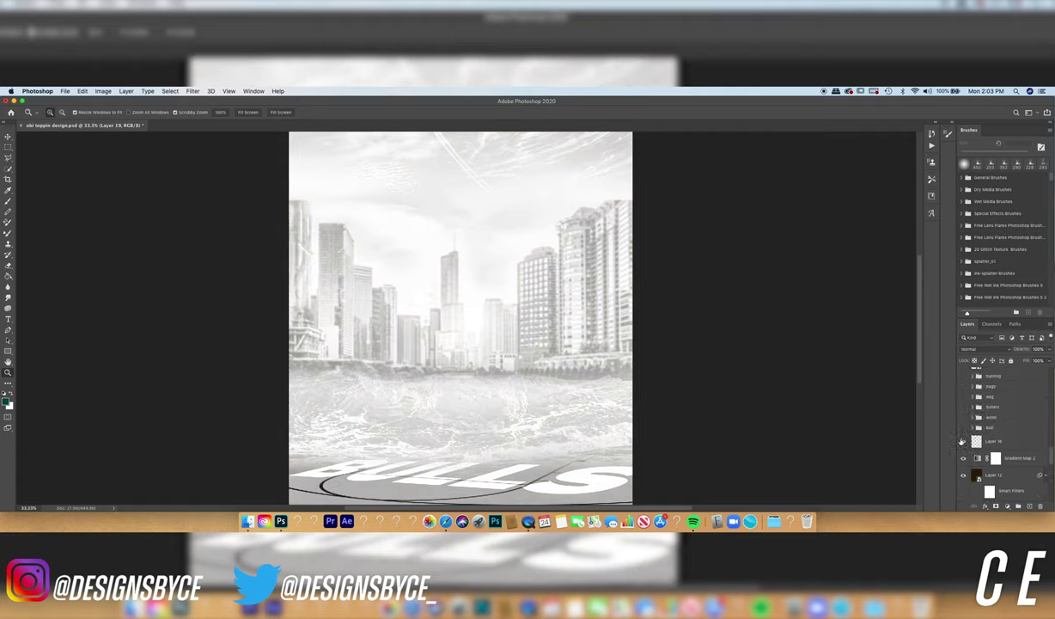
- Show the bull in an even grey tone, placed below the water splash layers
left_click(978, 427)
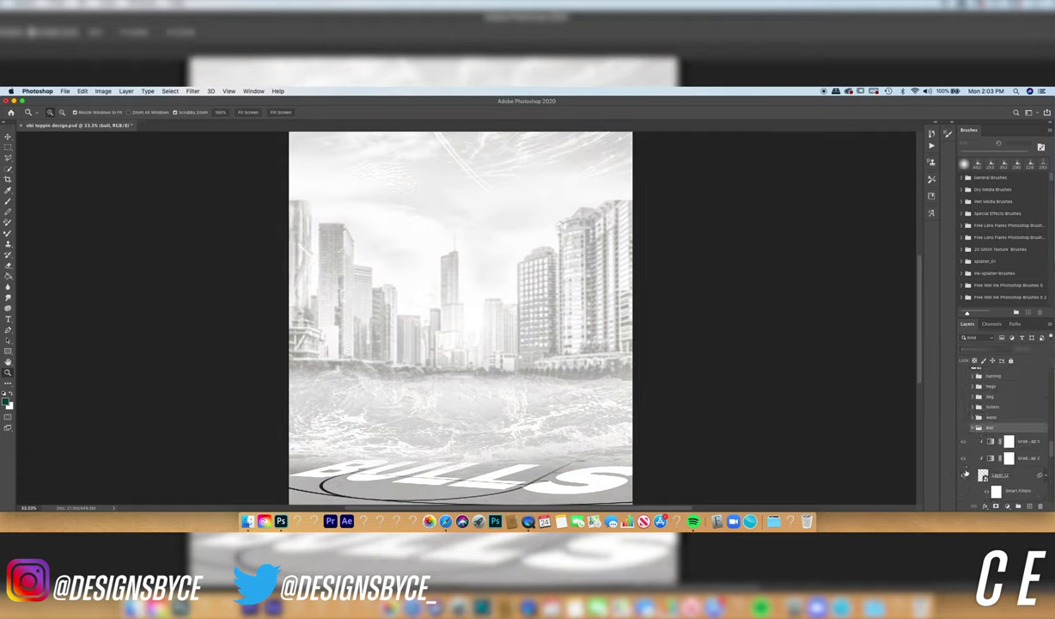
left_click(964, 475)
left_click(965, 443)
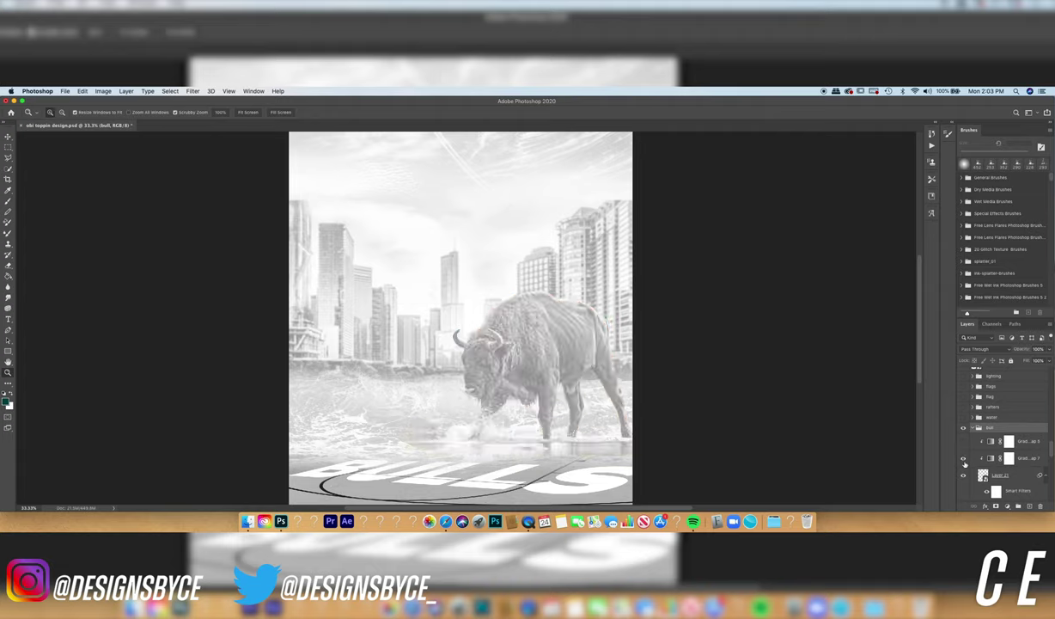
key("ctrl+bracketleft")
key("ctrl+bracketleft")
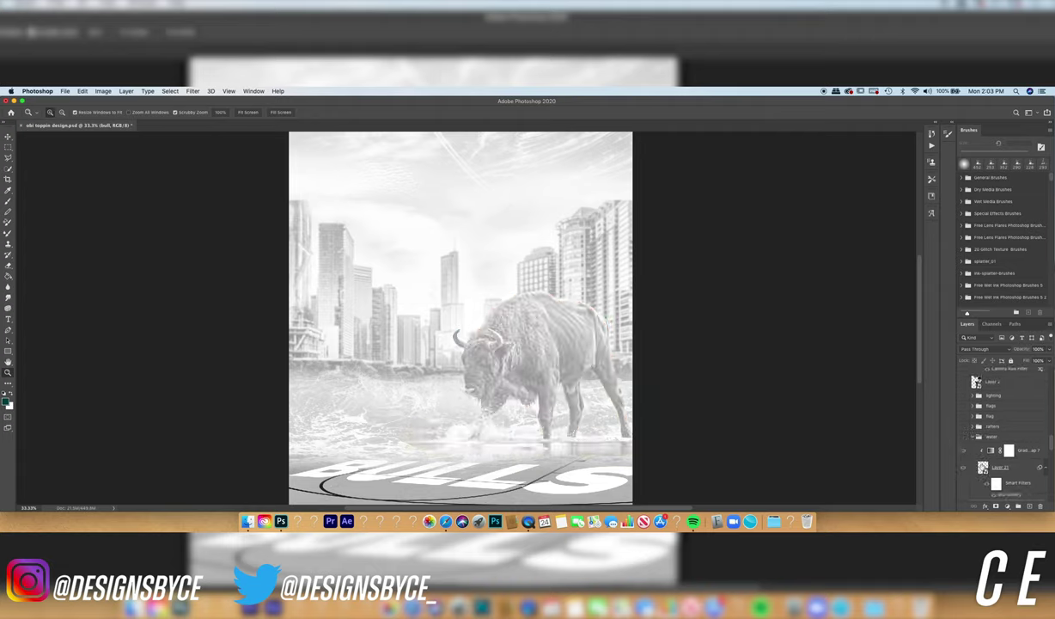
left_click(963, 415)
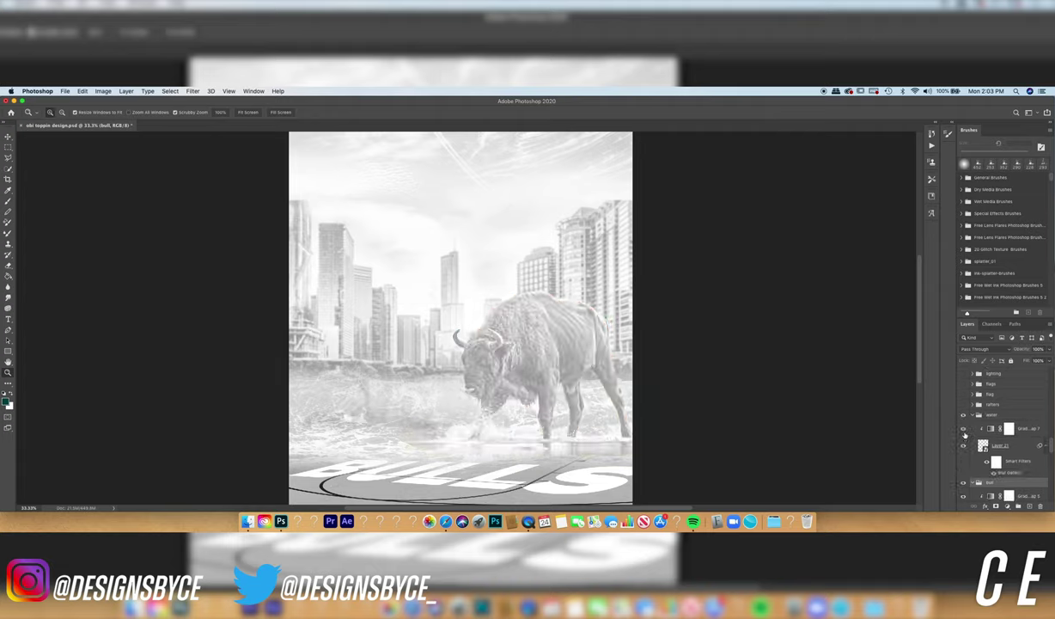
scroll(965, 435, "up", 1)
- Show the grey-toned city flag and full-colour Bulls banners, and add fog over the bull
left_click(963, 424)
scroll(965, 429, "up", 3)
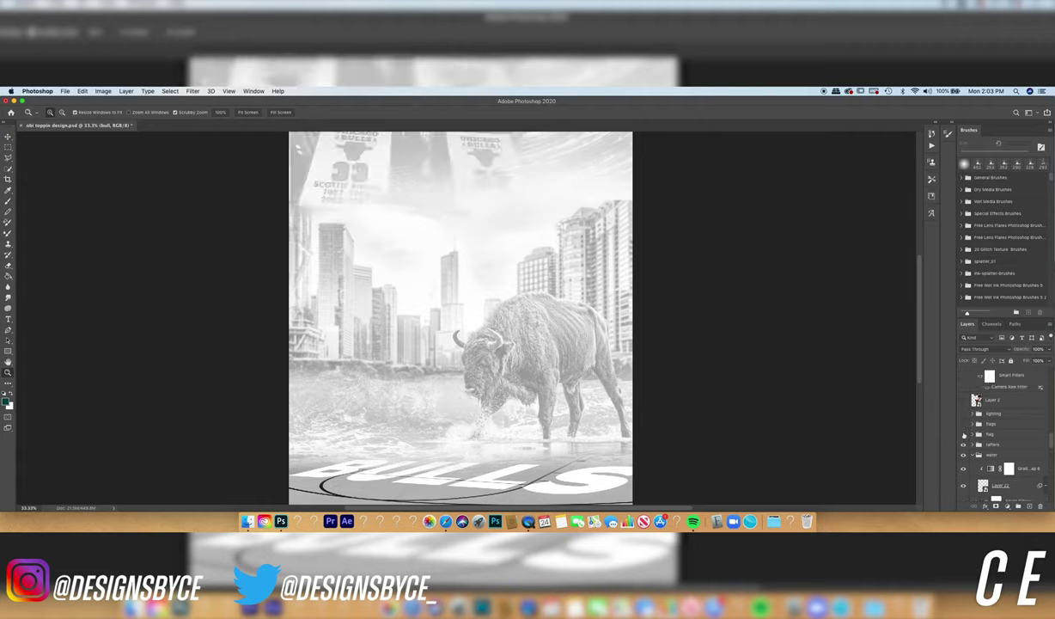
left_click(963, 449)
left_click(972, 450)
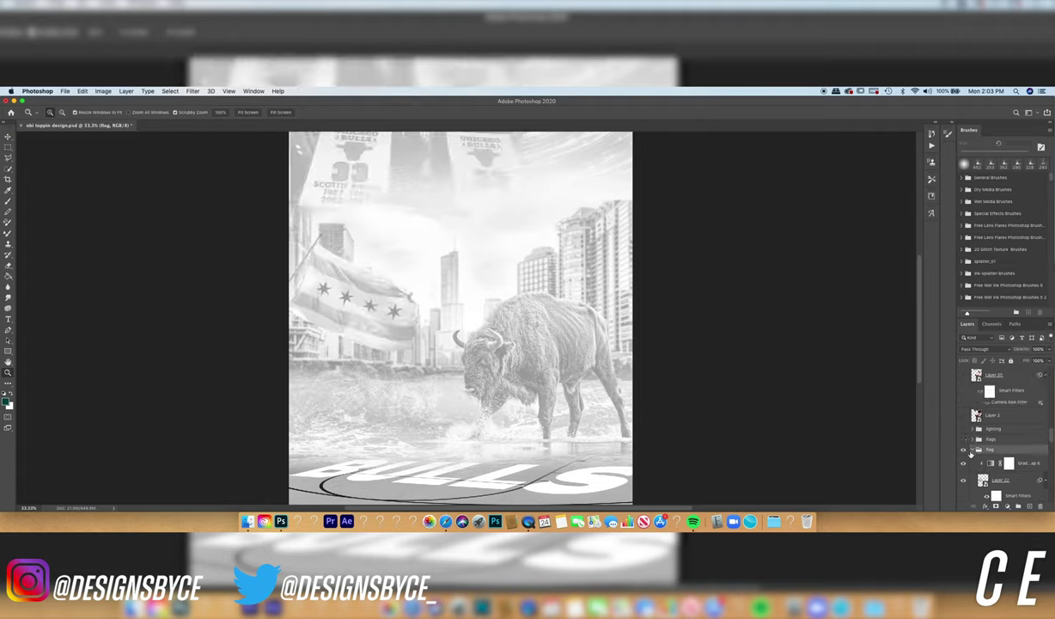
left_click(963, 463)
left_click(963, 463)
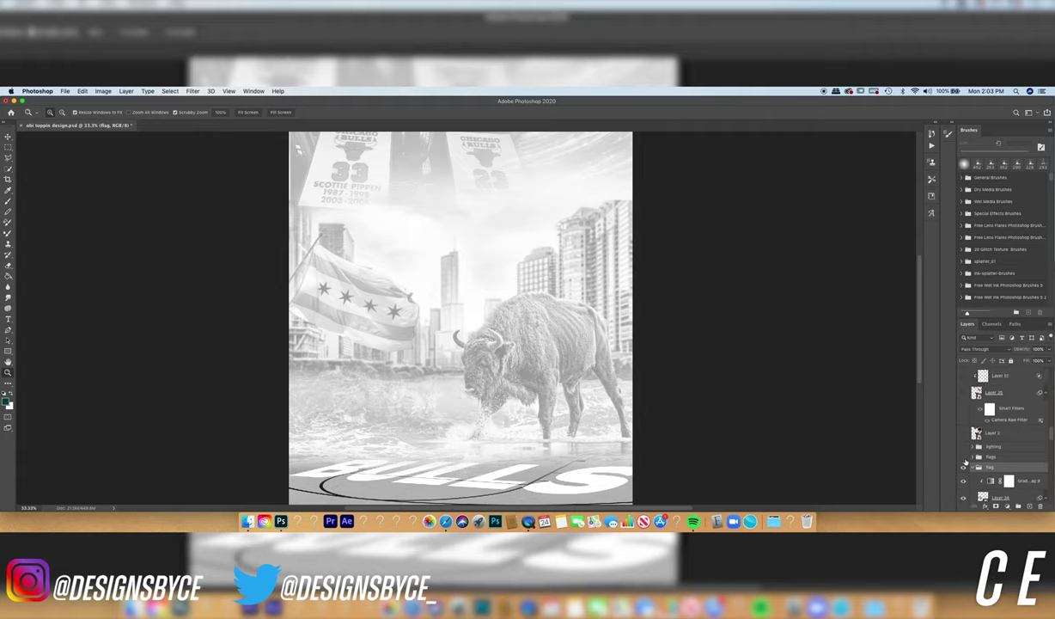
scroll(971, 455, "down", 2)
left_click(964, 470)
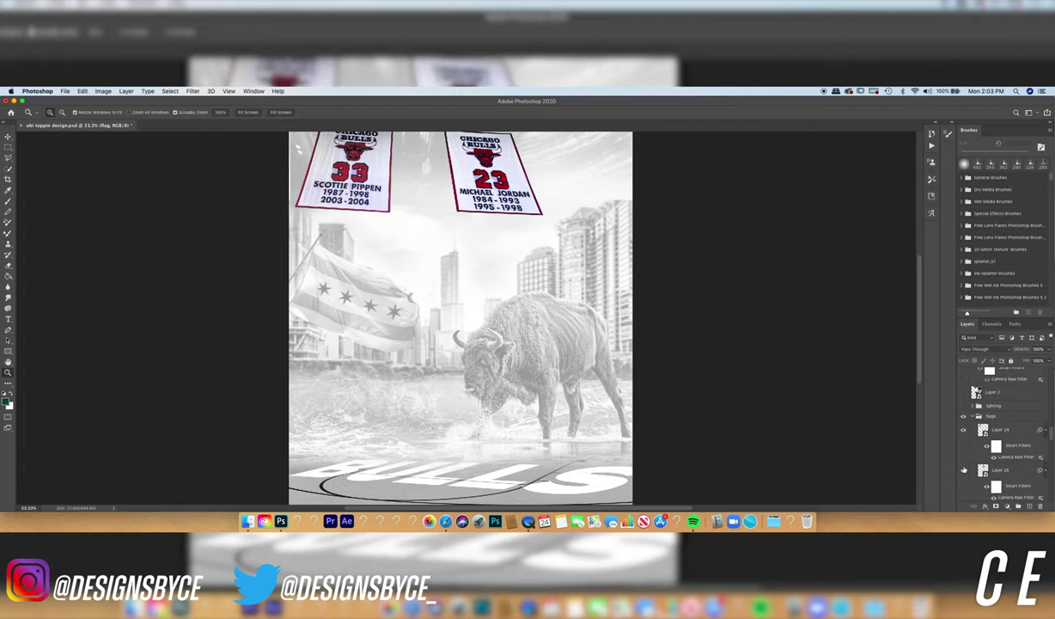
scroll(968, 434, "up", 1)
left_click(964, 428)
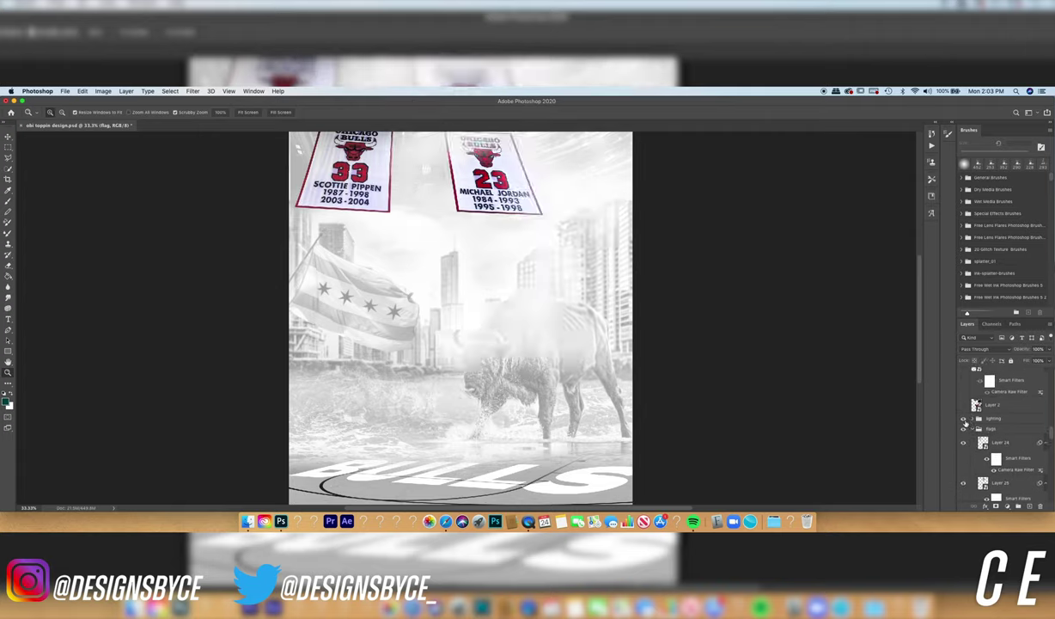
scroll(964, 436, "up", 1)
- Show the dunking player without its black backing, with ball shading and a darker floor
left_click(963, 417)
scroll(966, 413, "up", 2)
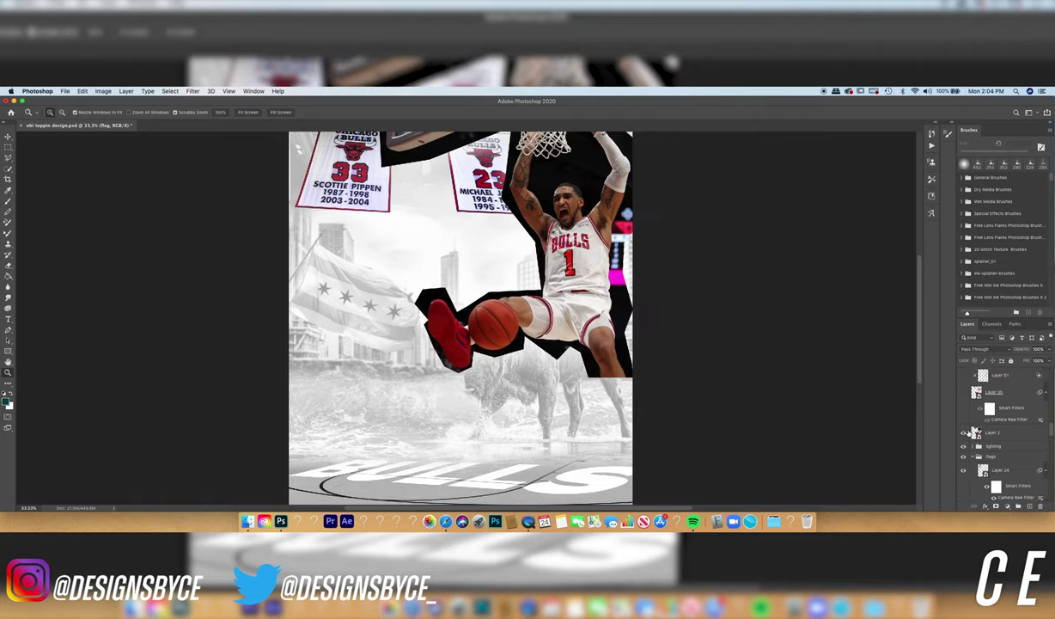
left_click(964, 446)
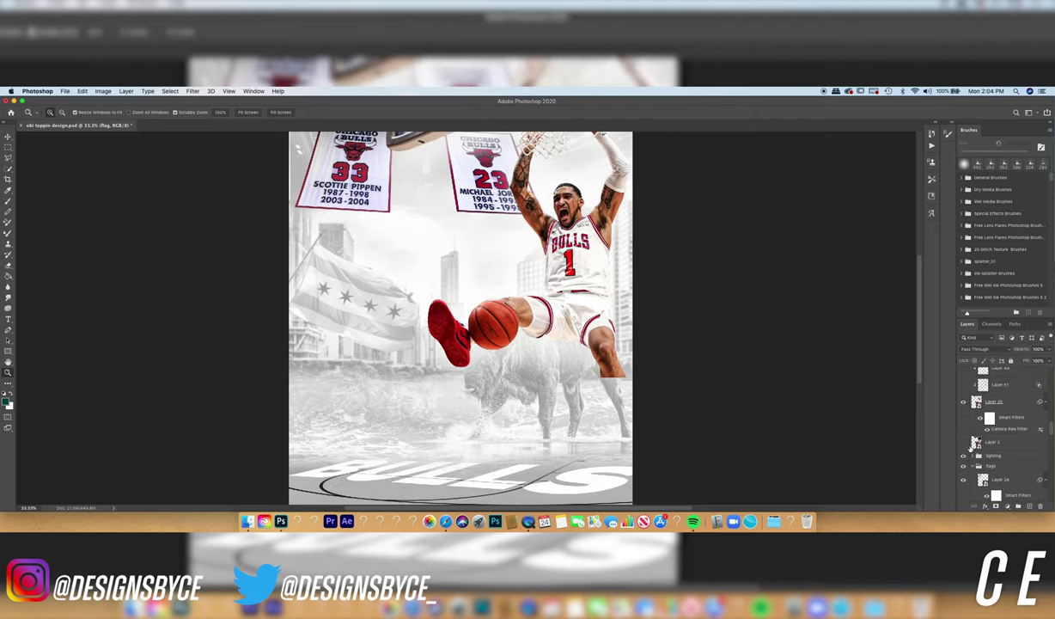
scroll(965, 443, "up", 2)
left_click(963, 442)
scroll(964, 443, "up", 2)
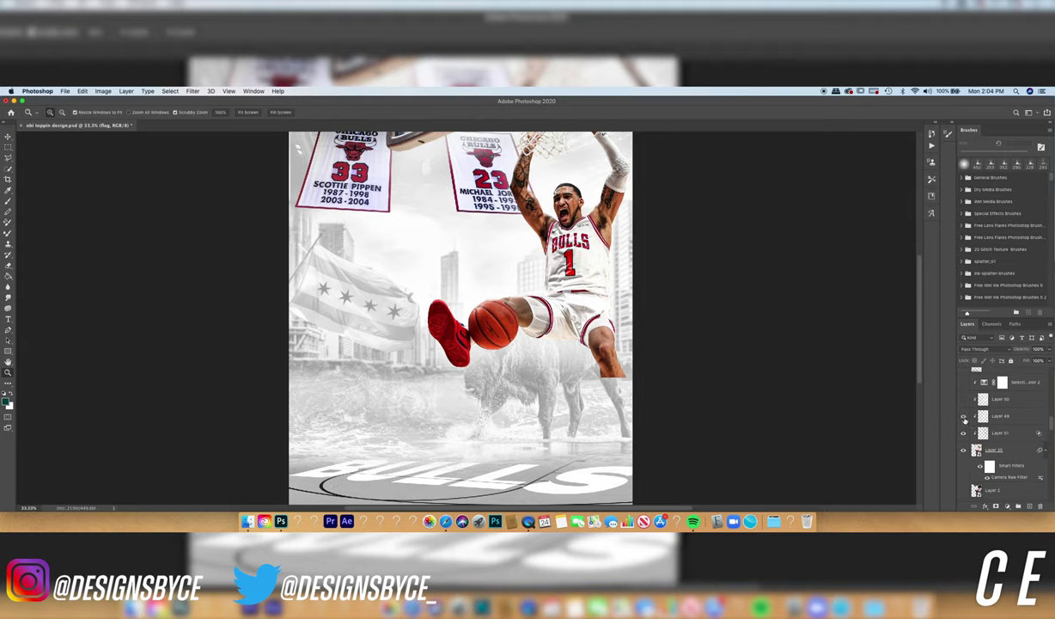
left_click(963, 418)
scroll(964, 416, "up", 1)
scroll(964, 404, "up", 4)
left_click(964, 427)
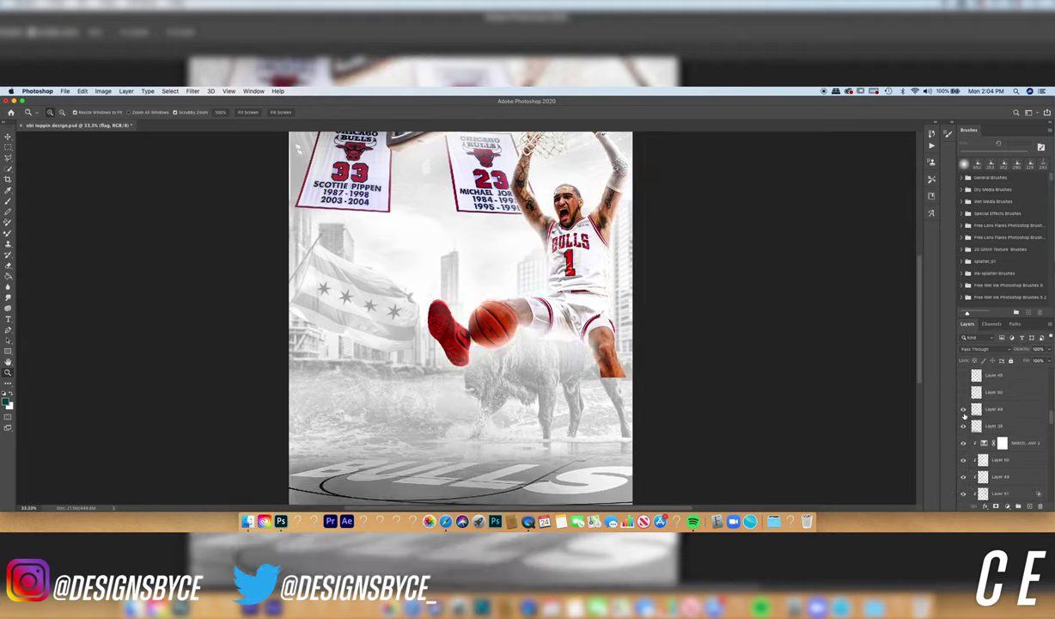
left_click(964, 409)
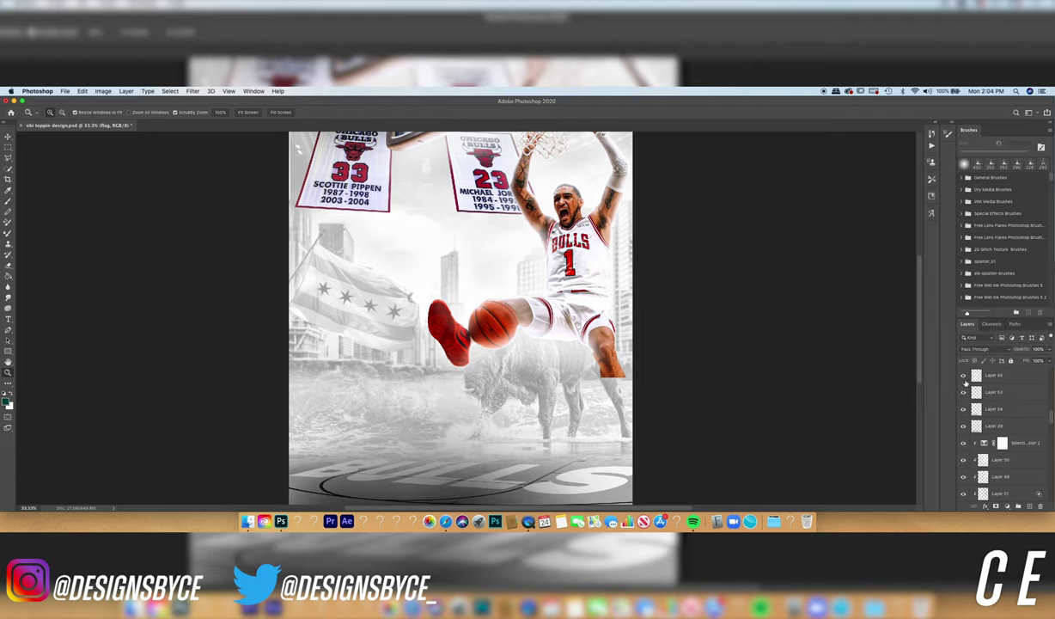
scroll(965, 396, "up", 2)
- Show the shaded, lightened standing player without its duplicate silhouette, plus the Bulls logo patch
left_click(964, 383)
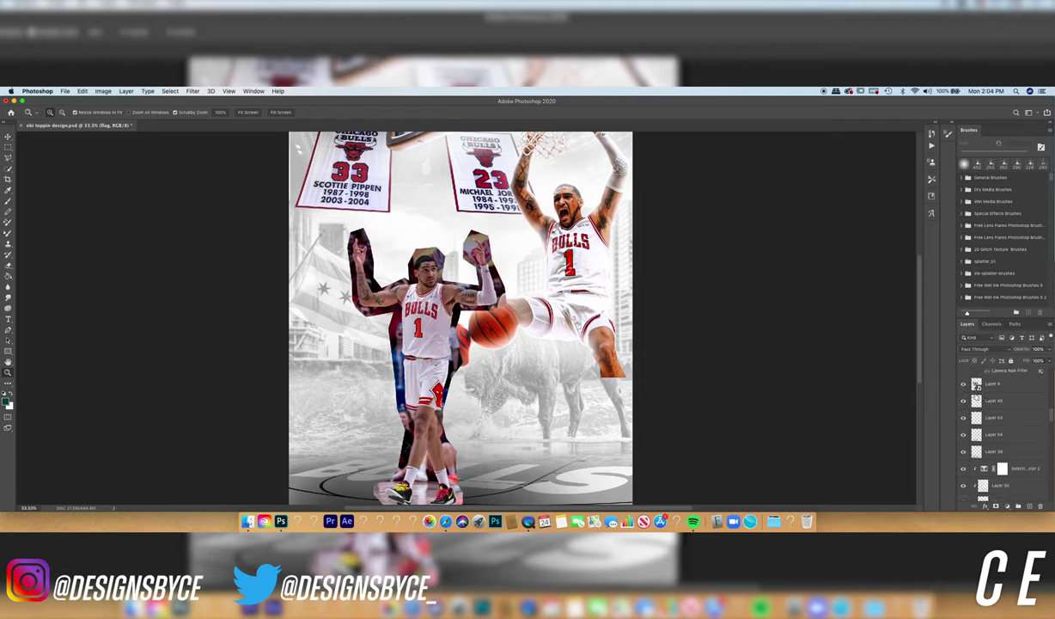
scroll(965, 395, "up", 2)
left_click(963, 426)
scroll(964, 421, "up", 2)
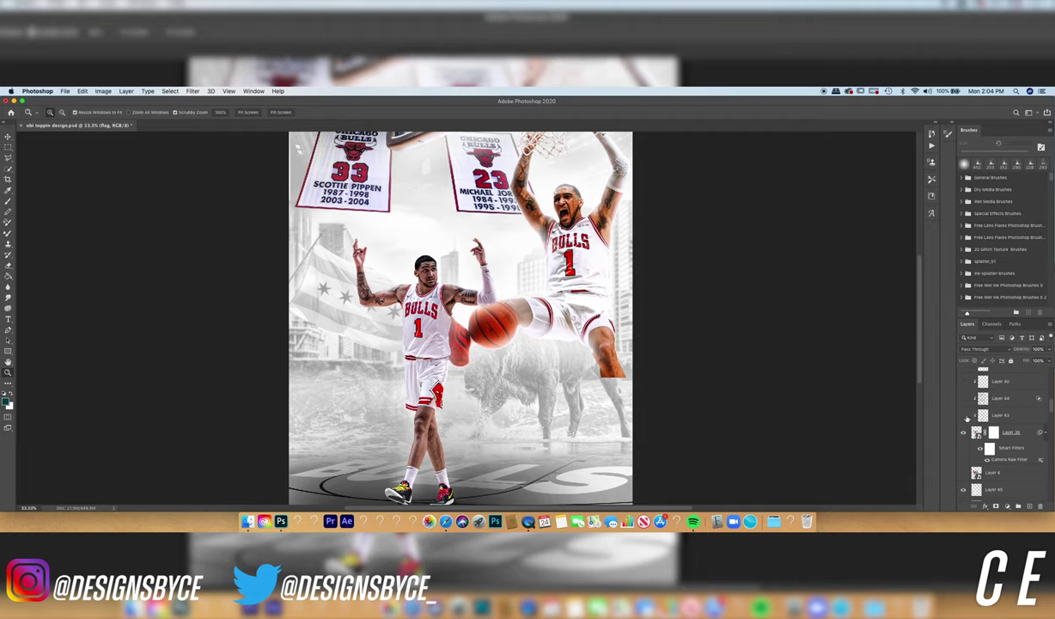
left_click(964, 398)
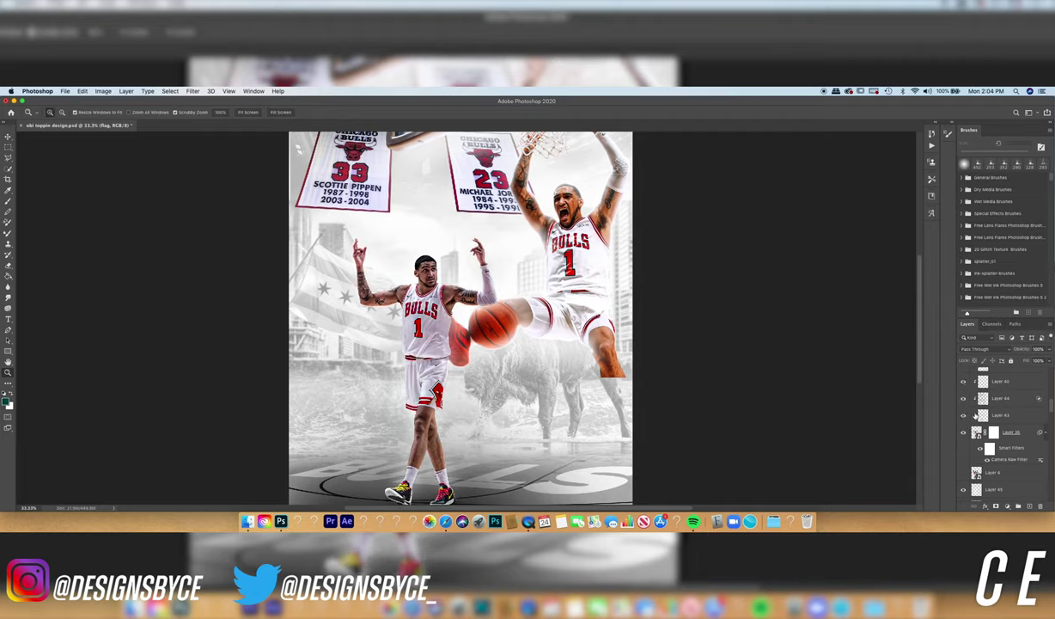
scroll(973, 414, "up", 2)
left_click(964, 417)
left_click(964, 400)
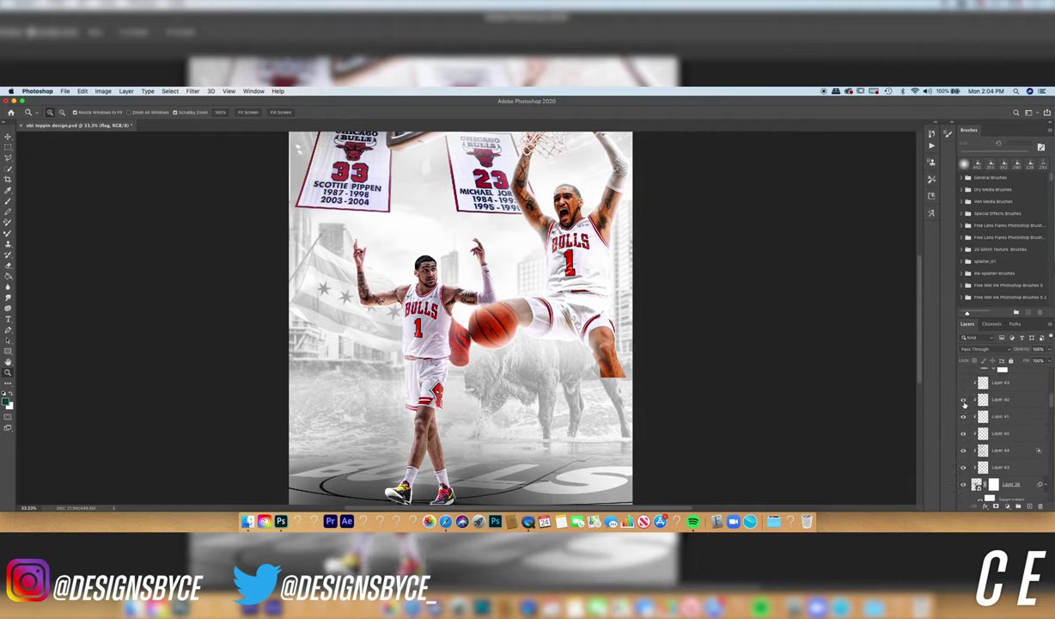
scroll(964, 389, "up", 2)
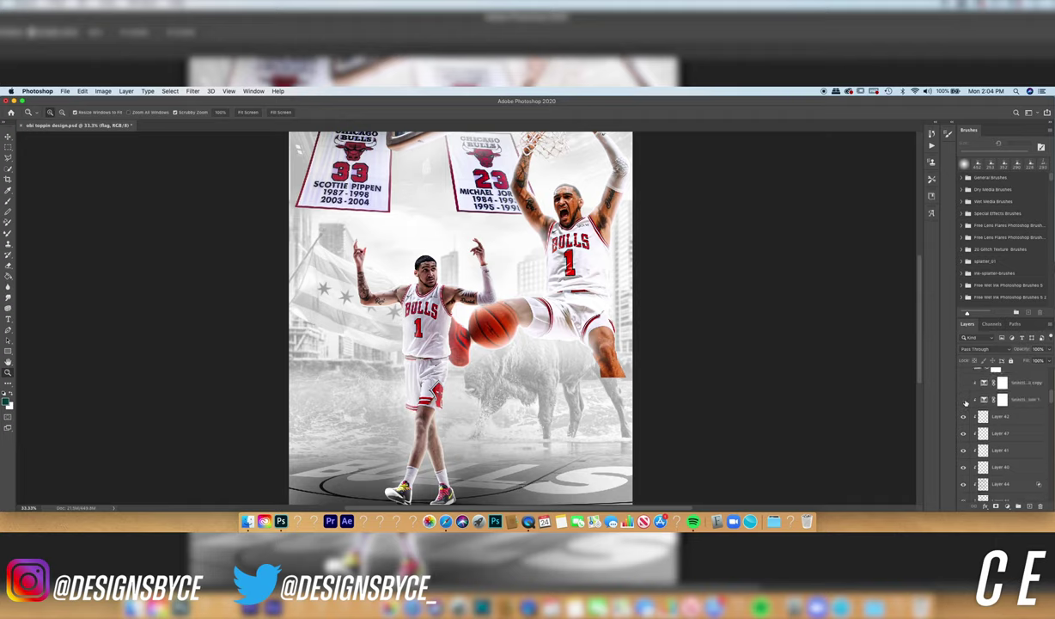
scroll(964, 384, "up", 2)
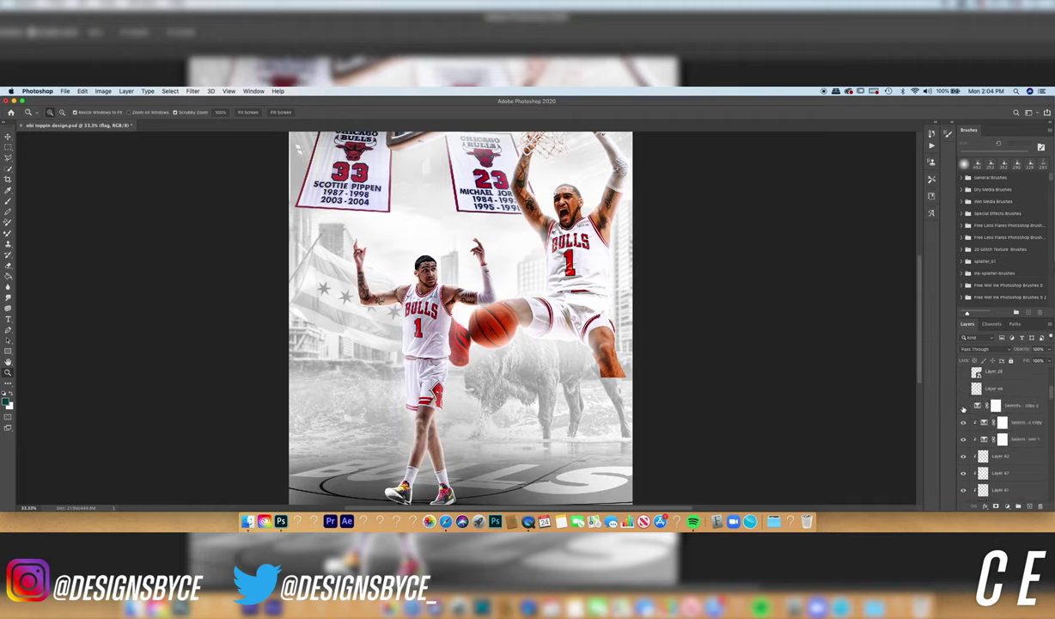
scroll(966, 413, "up", 2)
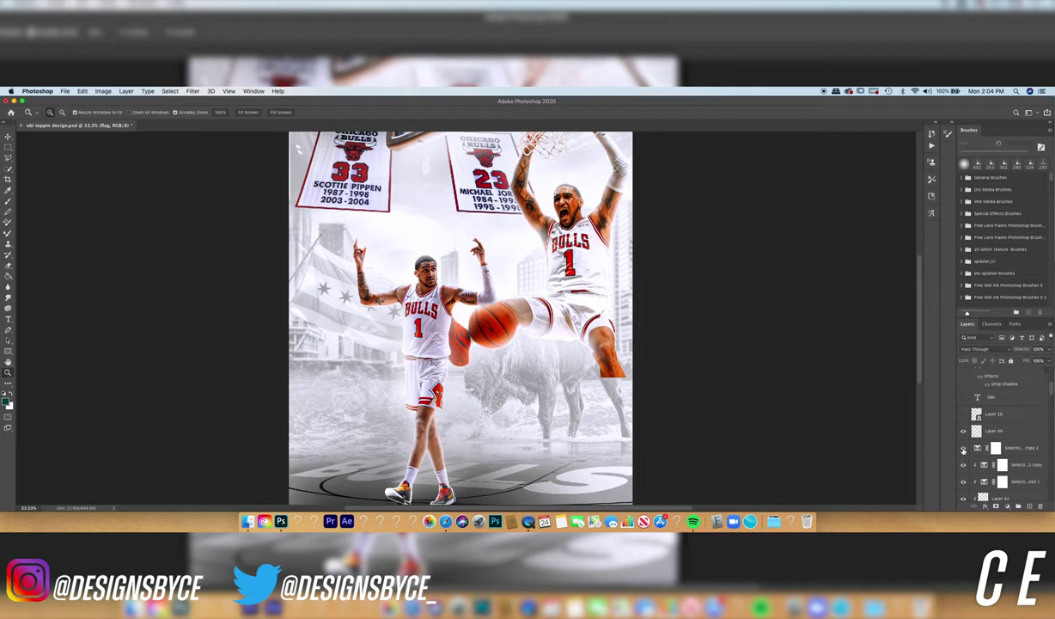
scroll(964, 447, "up", 1)
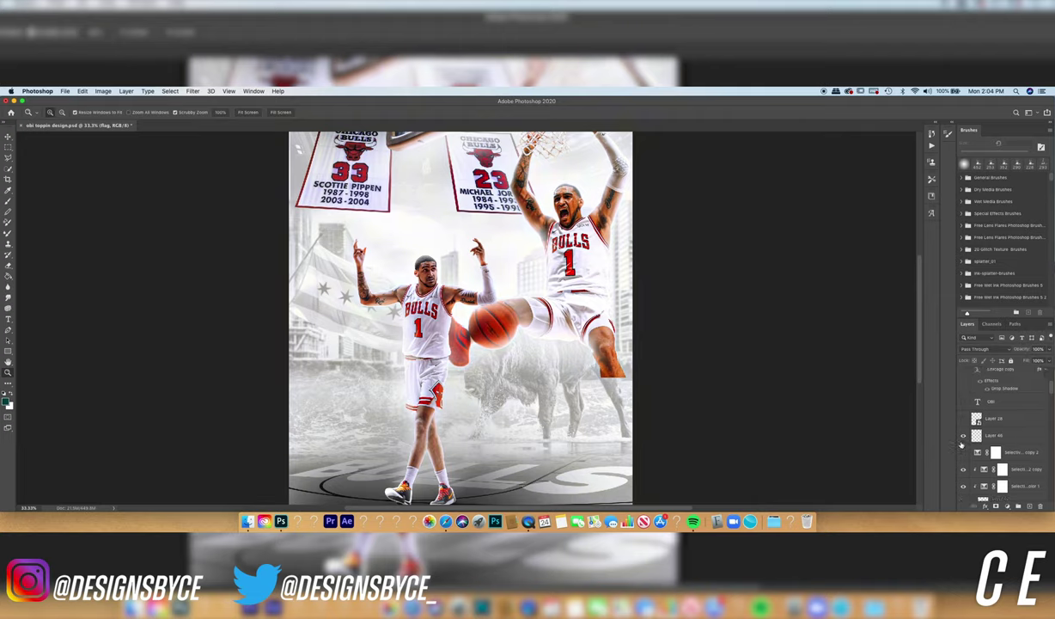
left_click(965, 431)
- Show the Chicago script, the TOPPIN title and the cc 1 lighting and smoke group
scroll(963, 421, "up", 3)
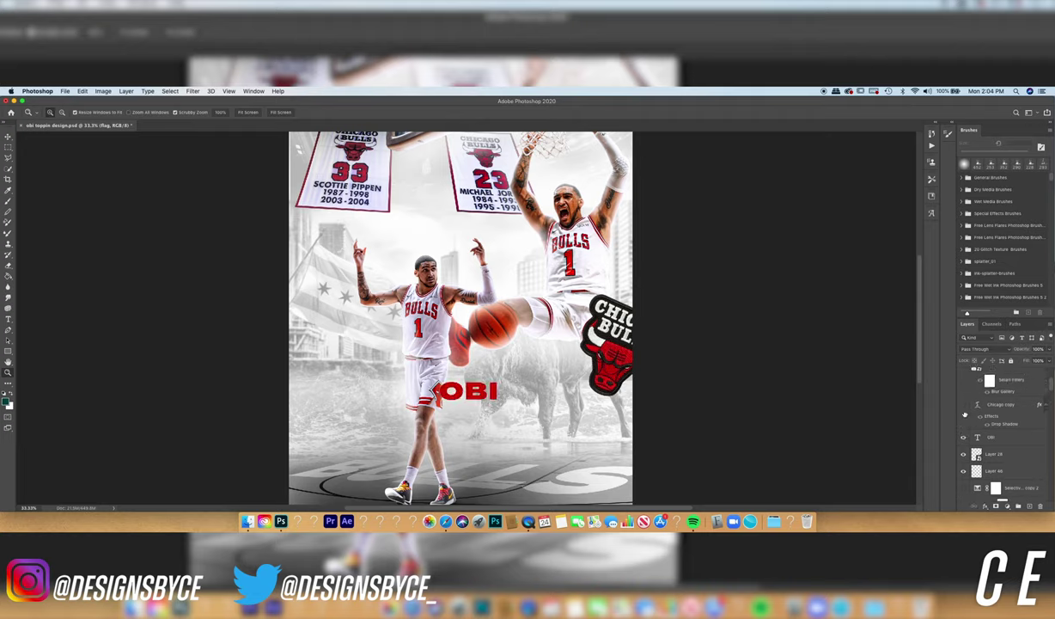
left_click(963, 422)
scroll(966, 395, "up", 3)
left_click(963, 419)
scroll(969, 419, "up", 1)
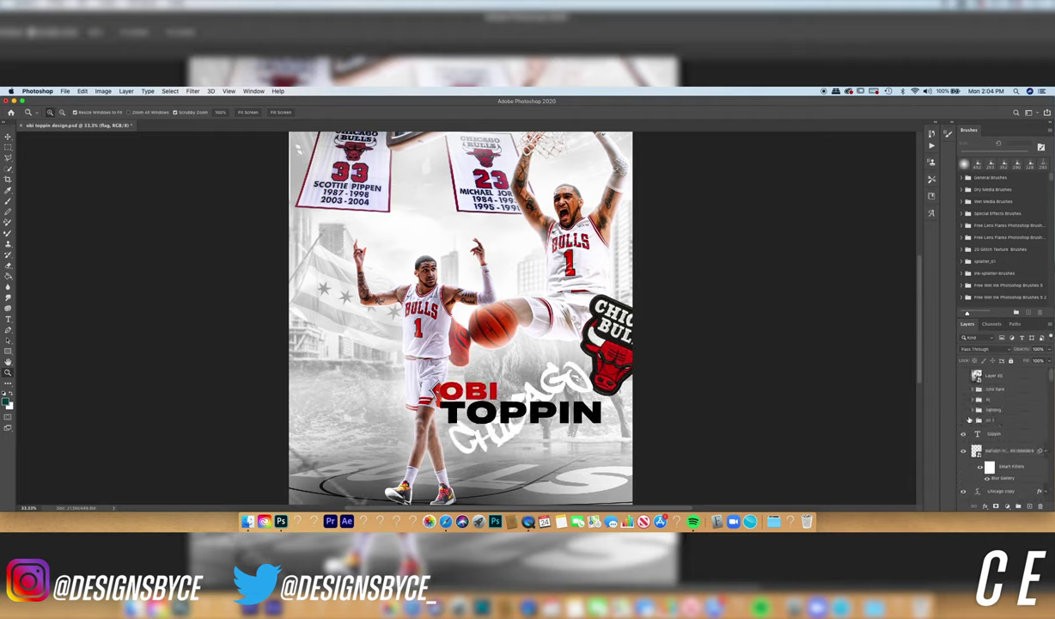
left_click(963, 420)
left_click(973, 419)
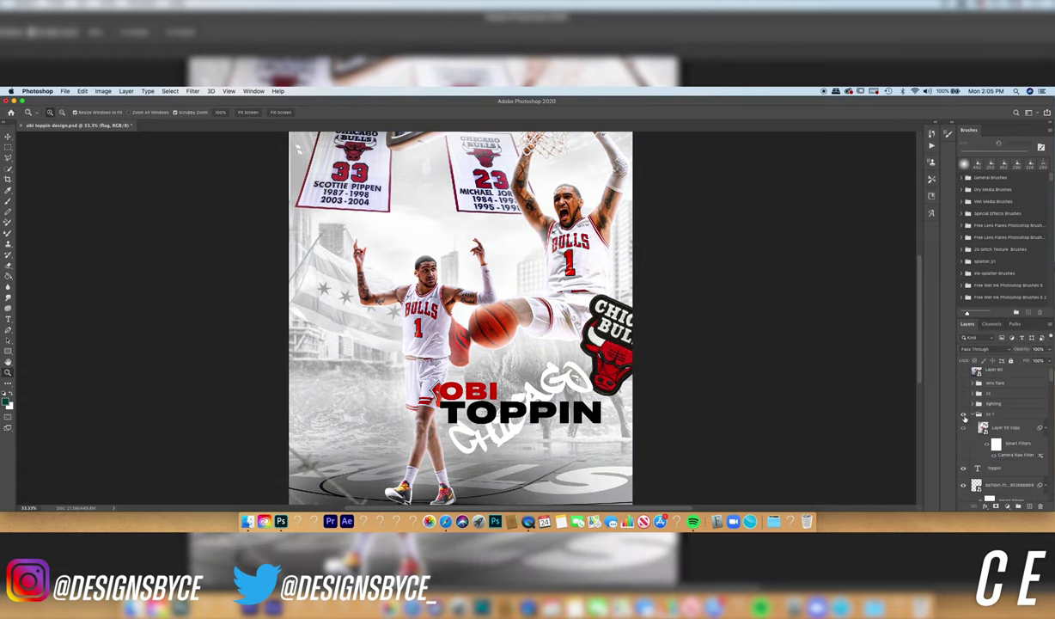
- Turn on the lighting, dark smoke, lens flare and Layer 60 glow, then fit the poster on screen
scroll(969, 417, "up", 1)
left_click(964, 410)
left_click(964, 412)
left_click(965, 412)
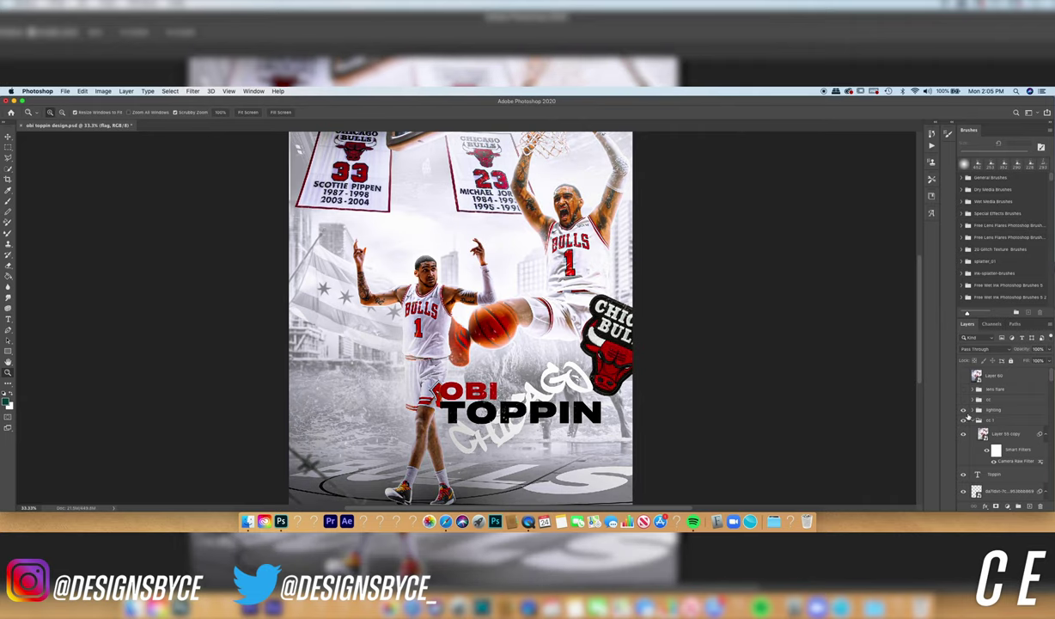
left_click(965, 400)
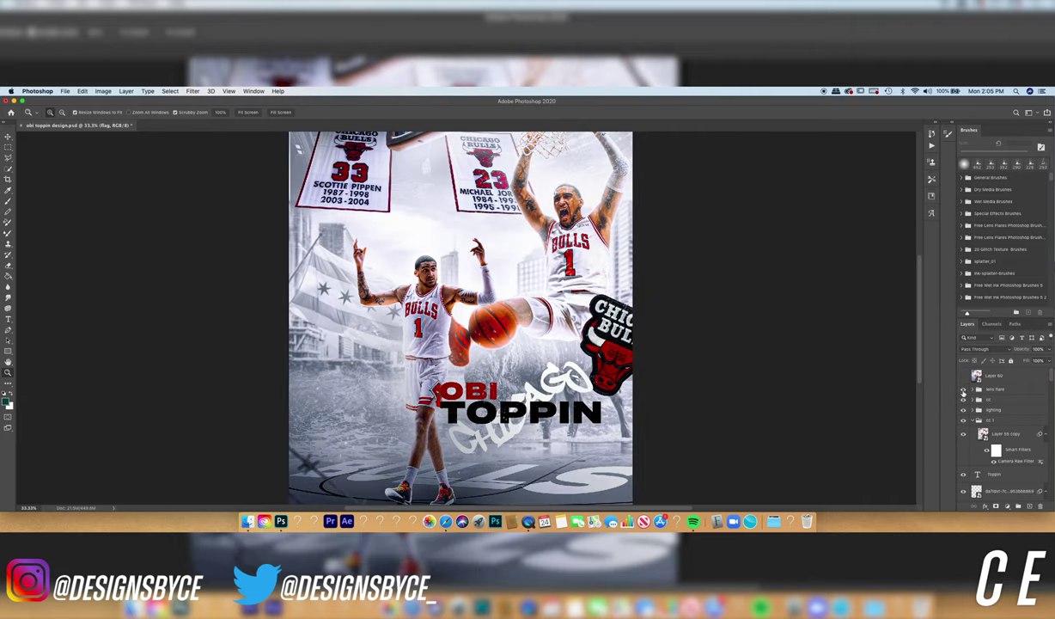
left_click(964, 391)
left_click(965, 376)
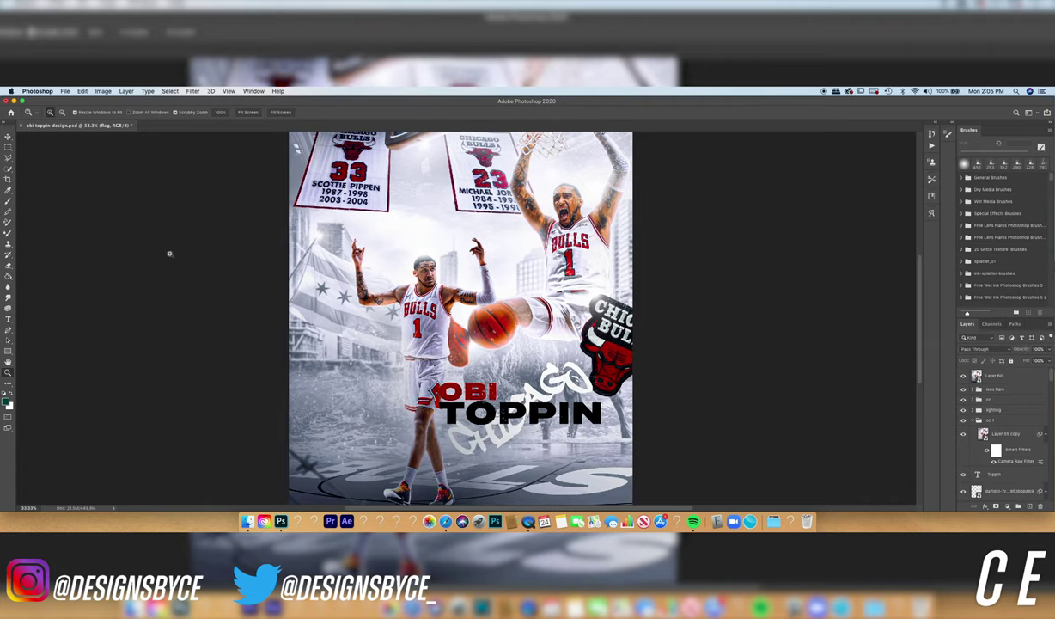
left_click(245, 113)
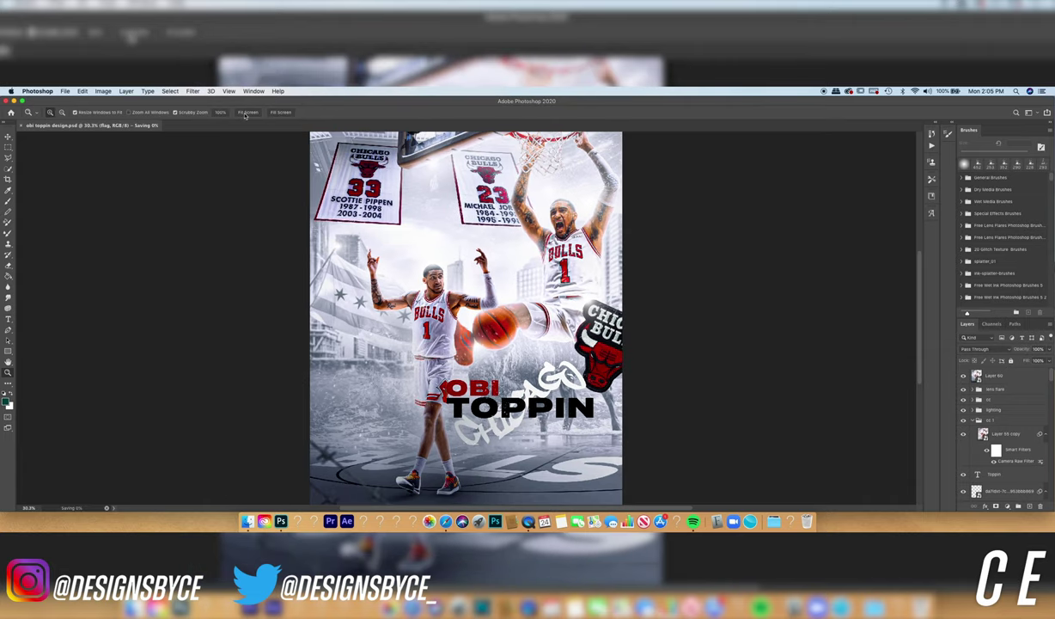